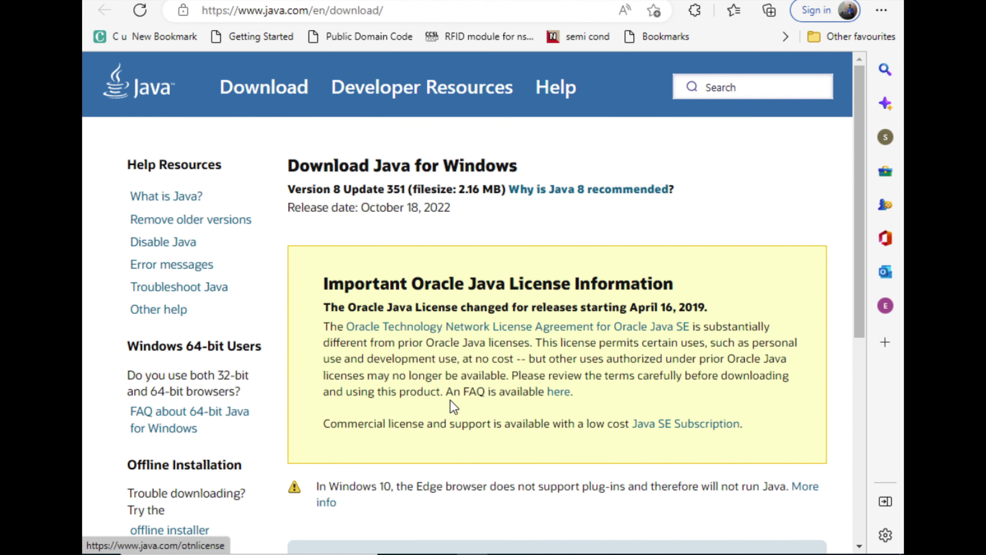
Step: Download the Java 8 Update 351 installer (jre-8u351-windows-x64.exe) from java.com
scroll(450, 400, "down", 5)
left_click(518, 210)
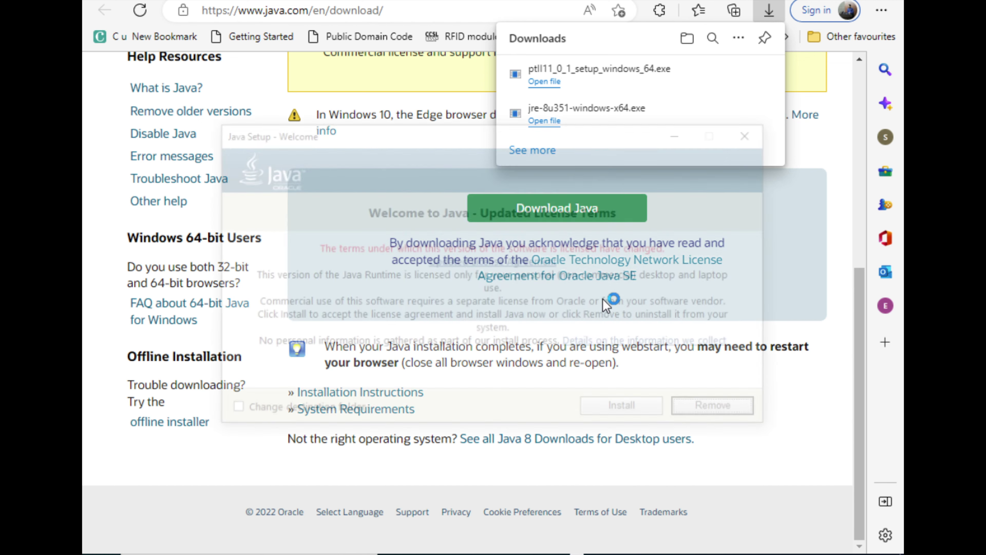
Step: Install Java 8 Update 351 and close the setup once it reports success
left_click(620, 419)
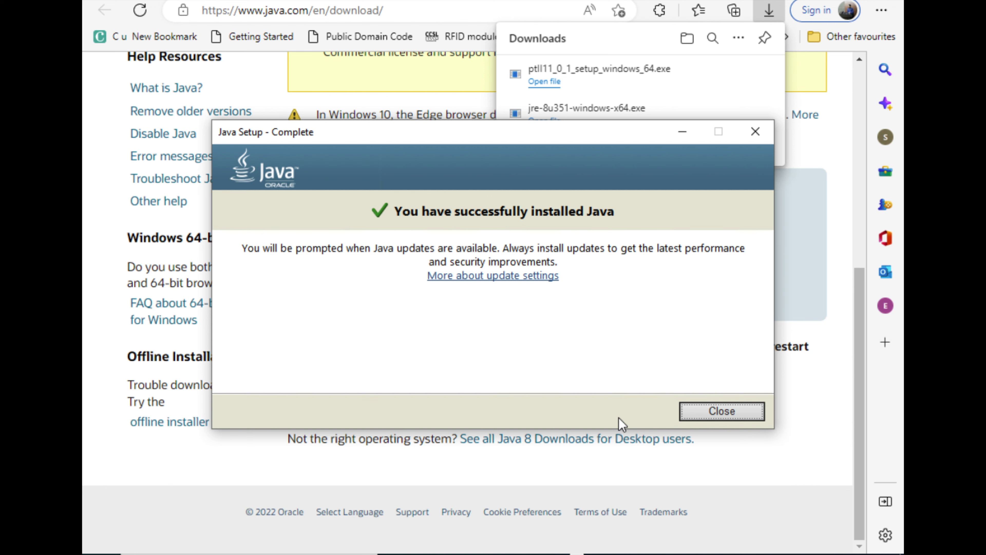
key("Return")
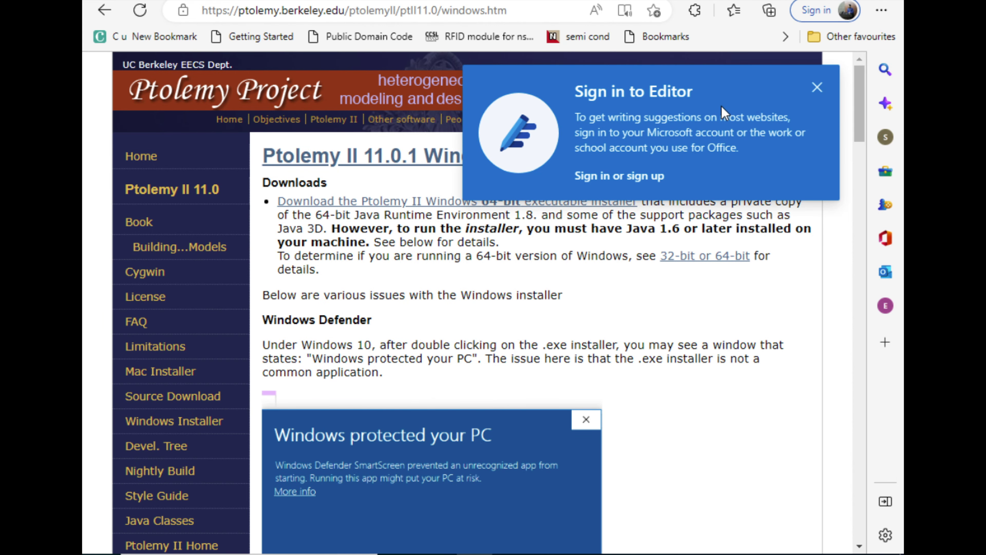
Step: Dismiss the sign-in popup and download the 64-bit ptII11_0_1_setup_windows_64.exe installer
left_click(816, 89)
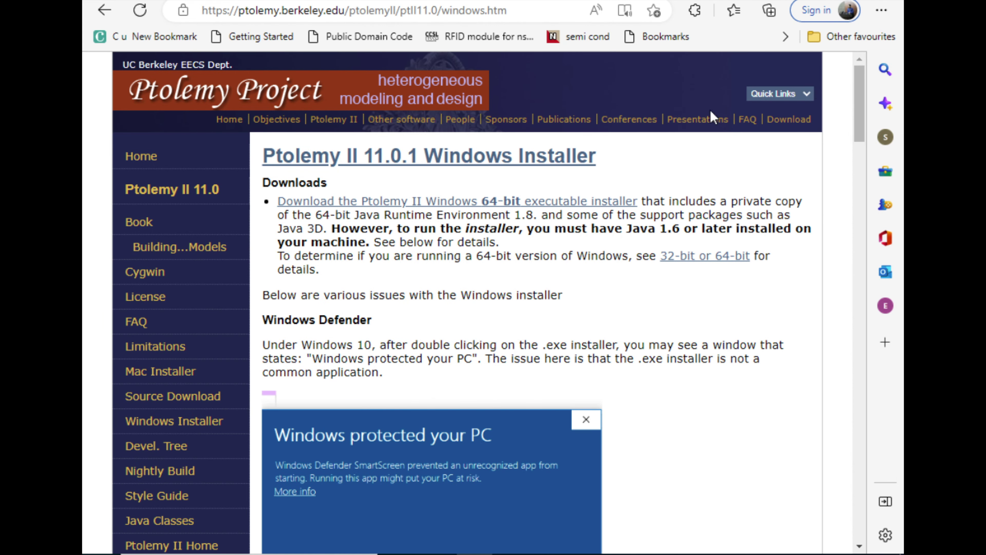
left_click(519, 204)
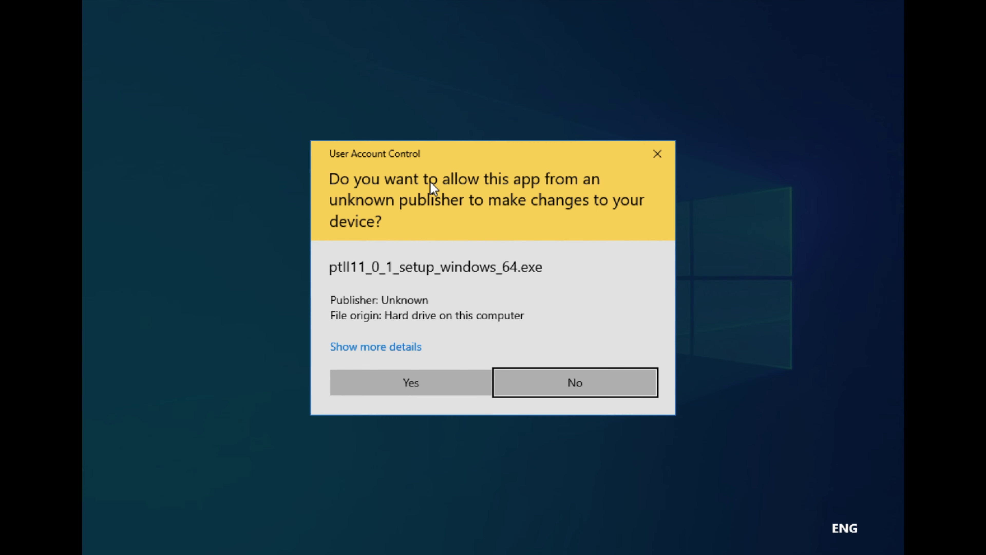
Step: Allow the Ptolemy II installer to run and accept its license agreement
left_click(422, 388)
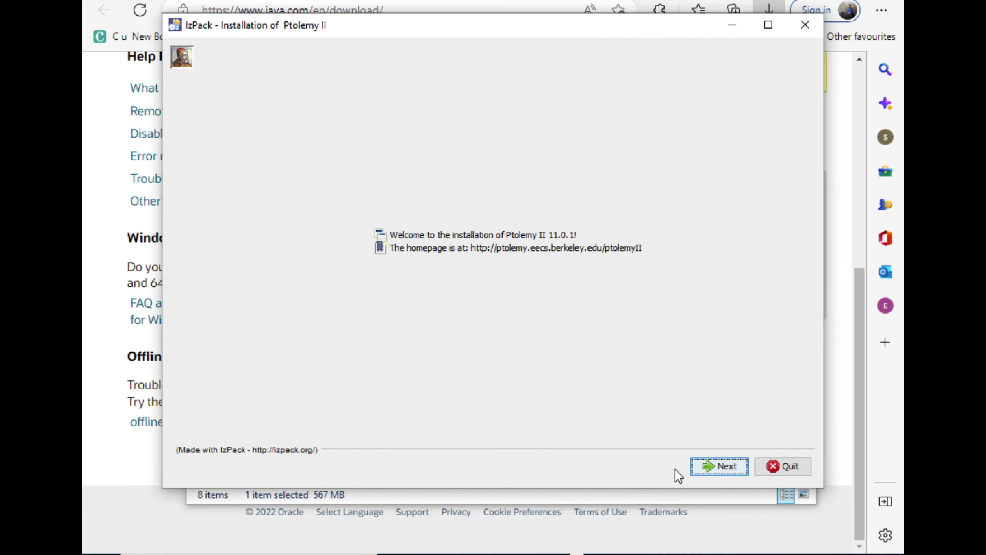
left_click(710, 463)
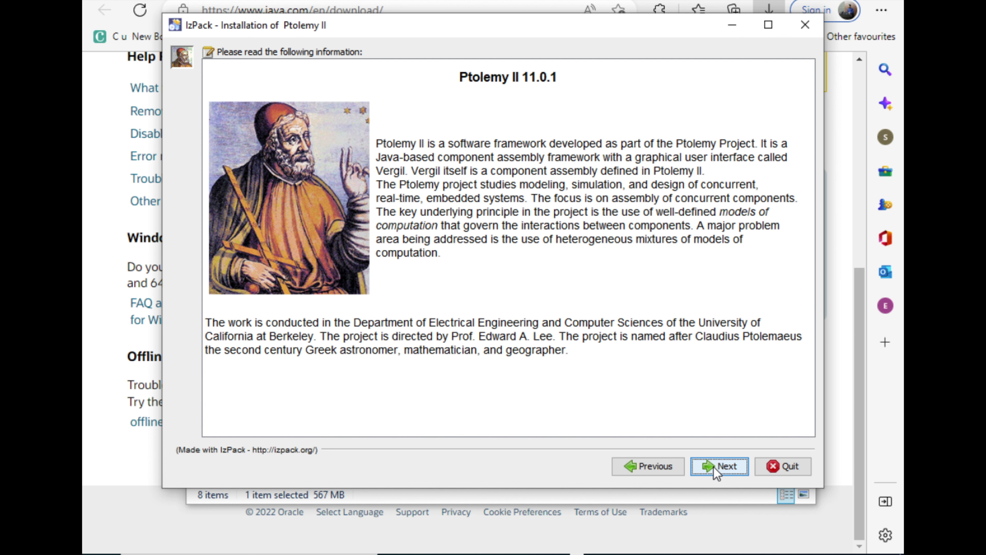
left_click(714, 468)
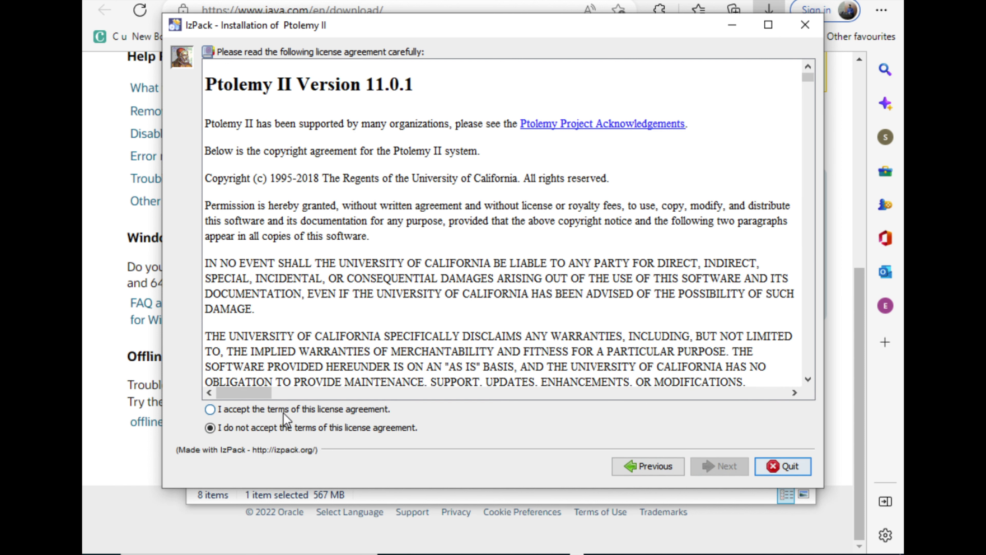
left_click(289, 410)
left_click(714, 459)
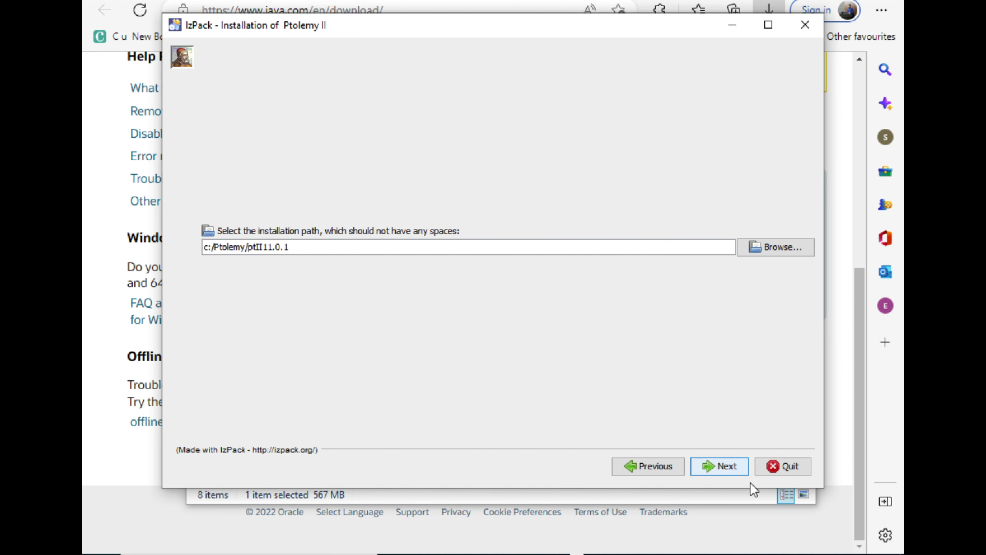
Step: Install into c:\Ptolemy\ptII11.0.1 with all four packs, creating the target directory
left_click(724, 466)
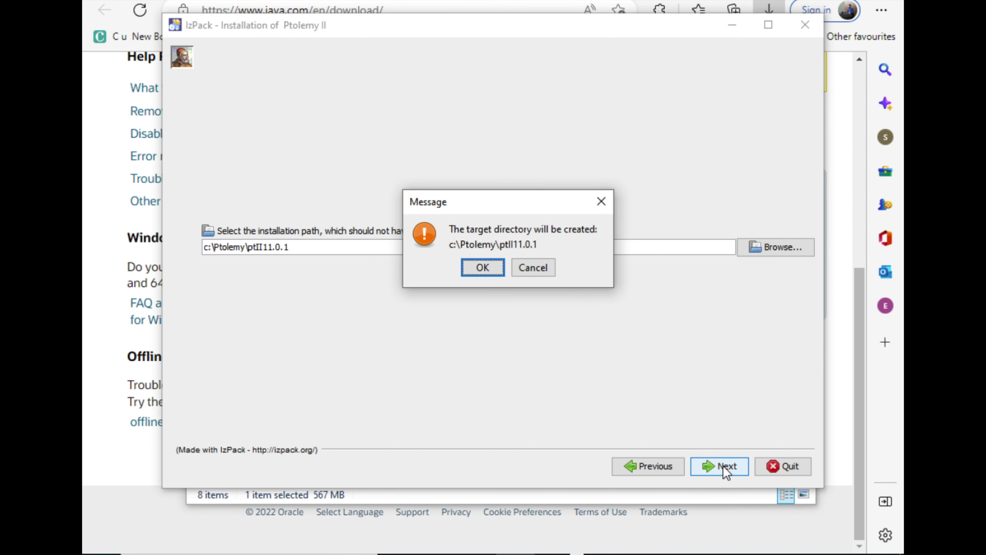
key("Return")
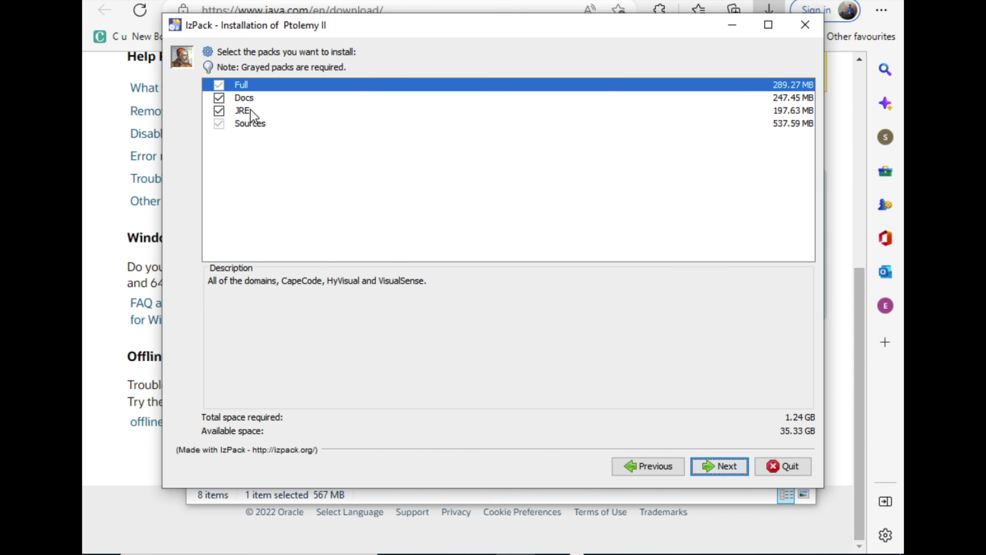
left_click(728, 473)
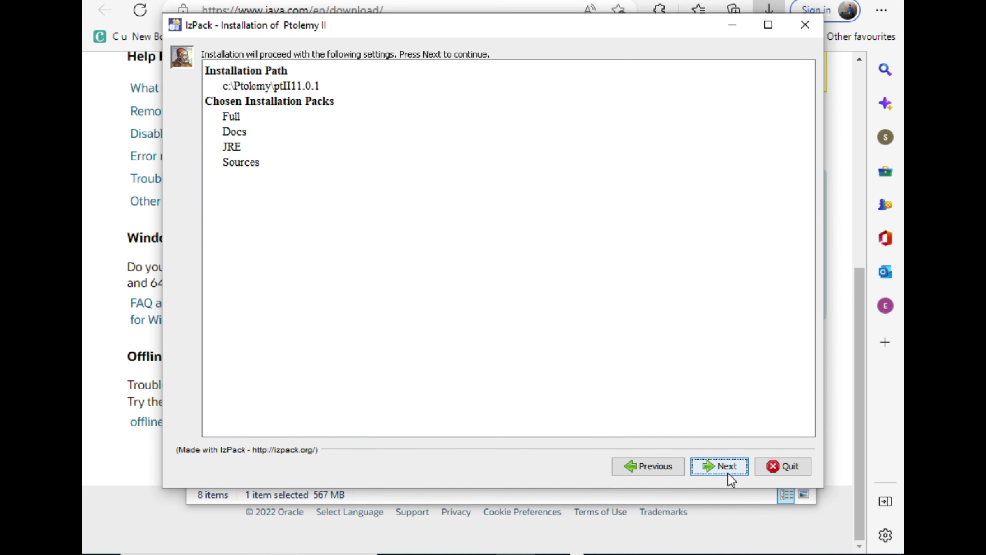
left_click(728, 473)
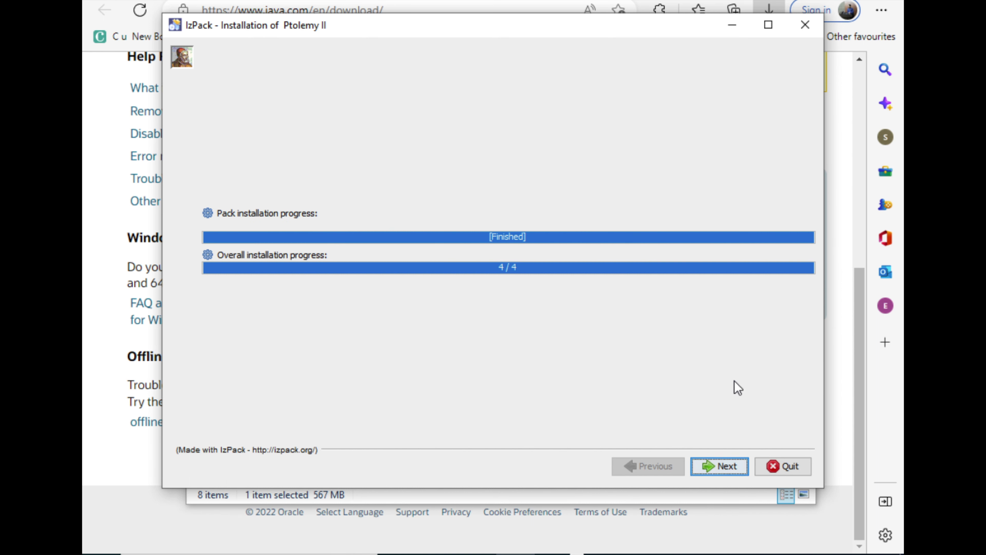
Step: Finish setup with default Start-menu shortcuts, launch Ptolemy afterwards, and show This PC in Explorer
left_click(715, 467)
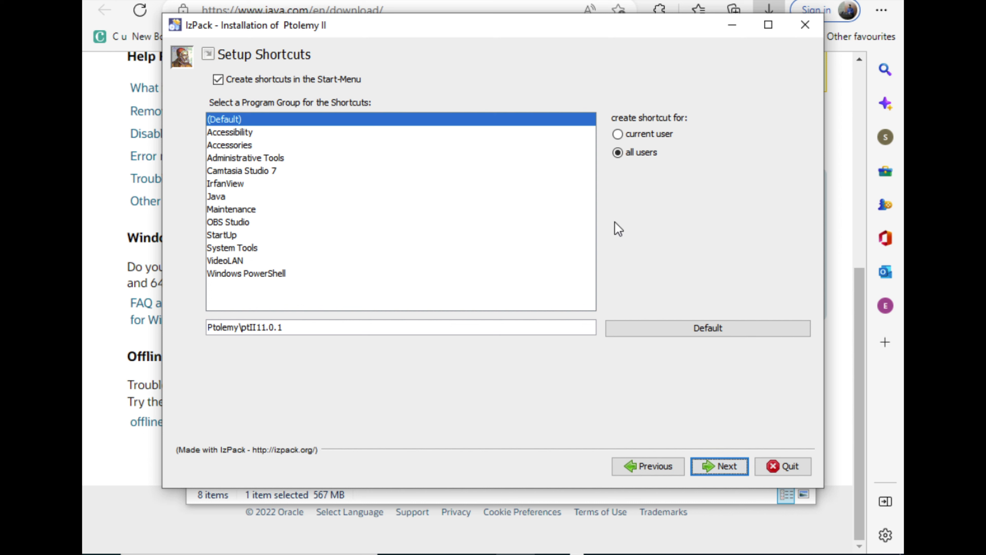
left_click(725, 466)
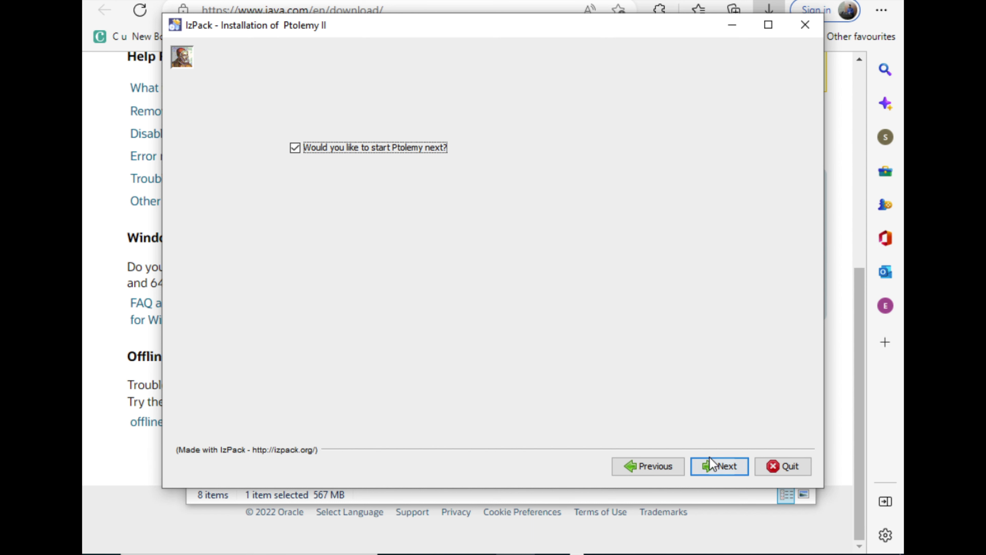
left_click(717, 467)
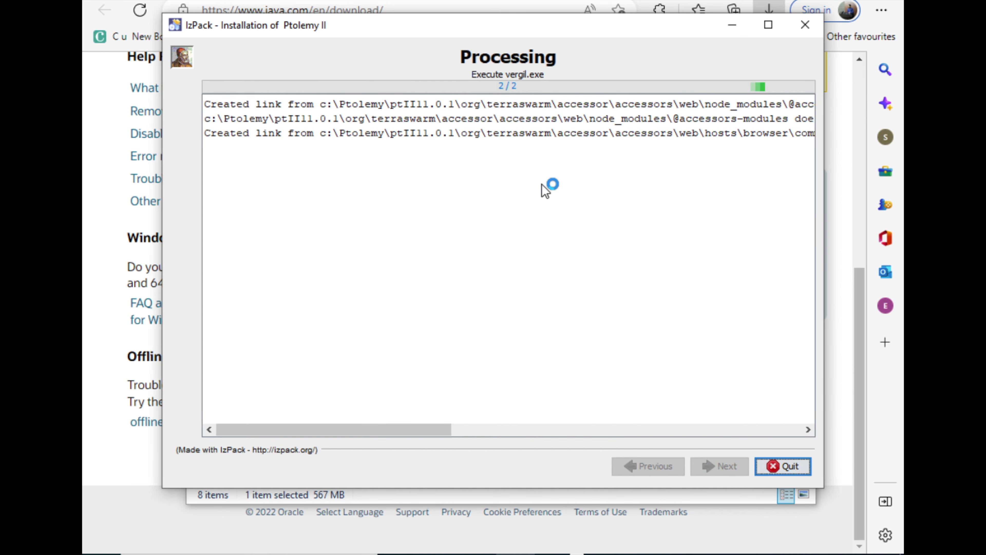
left_click(261, 329)
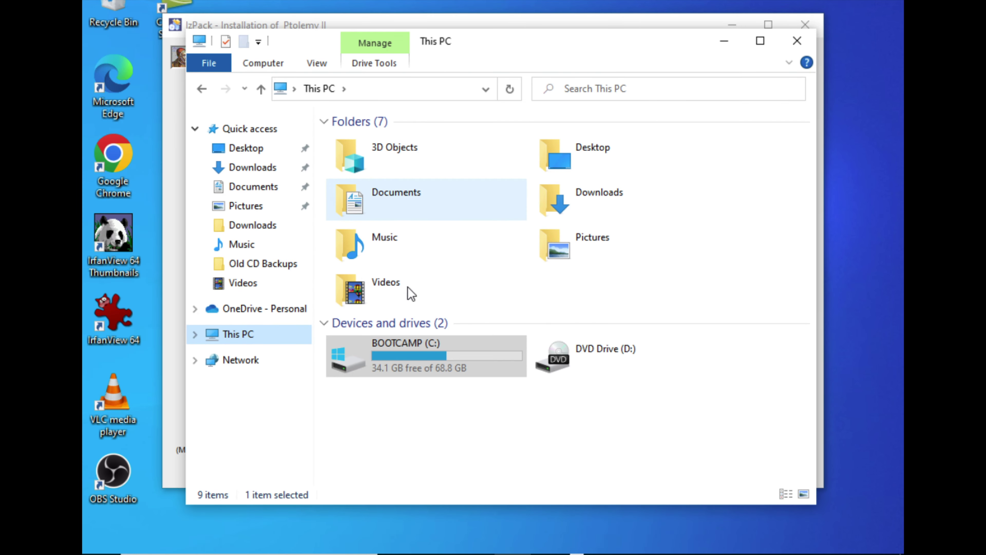
Step: Browse to C:\Ptolemy\ptII11.0.1, launch vergil, and return to the installer window
left_click(427, 353)
double_click(427, 353)
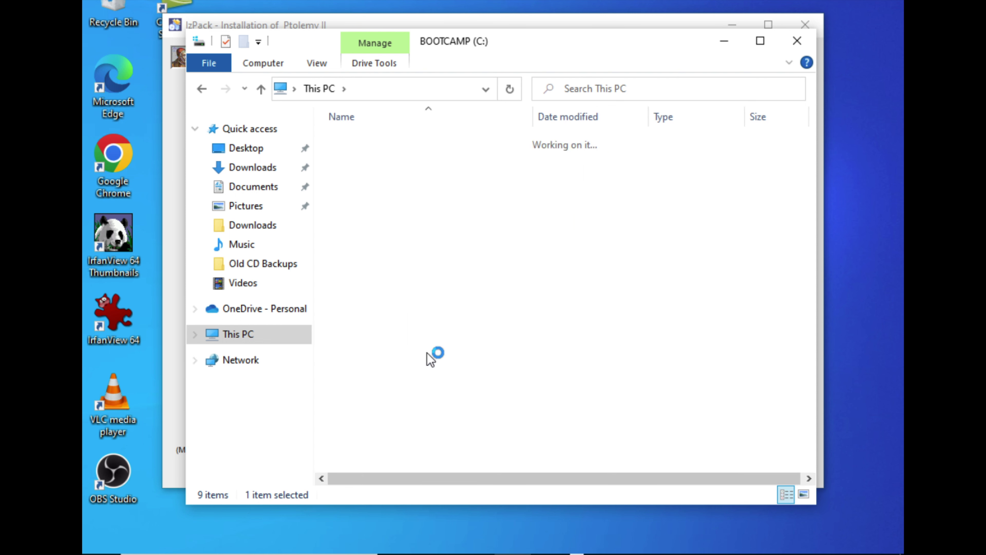
double_click(379, 221)
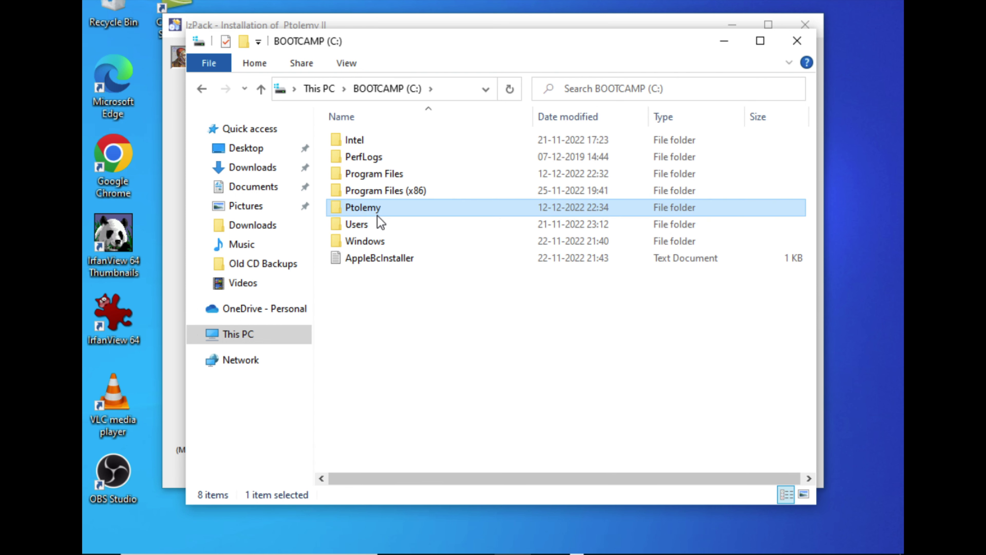
double_click(375, 140)
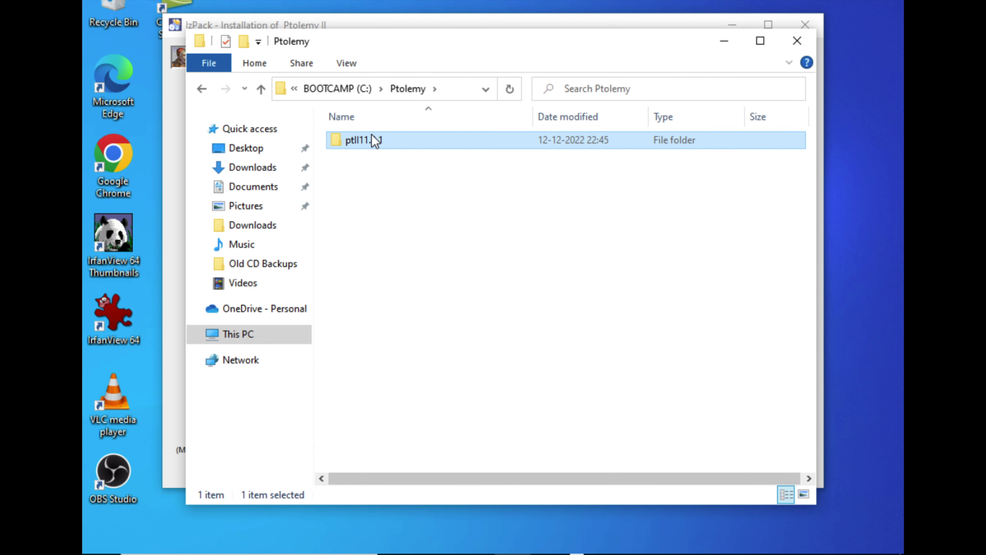
scroll(411, 210, "down", 13)
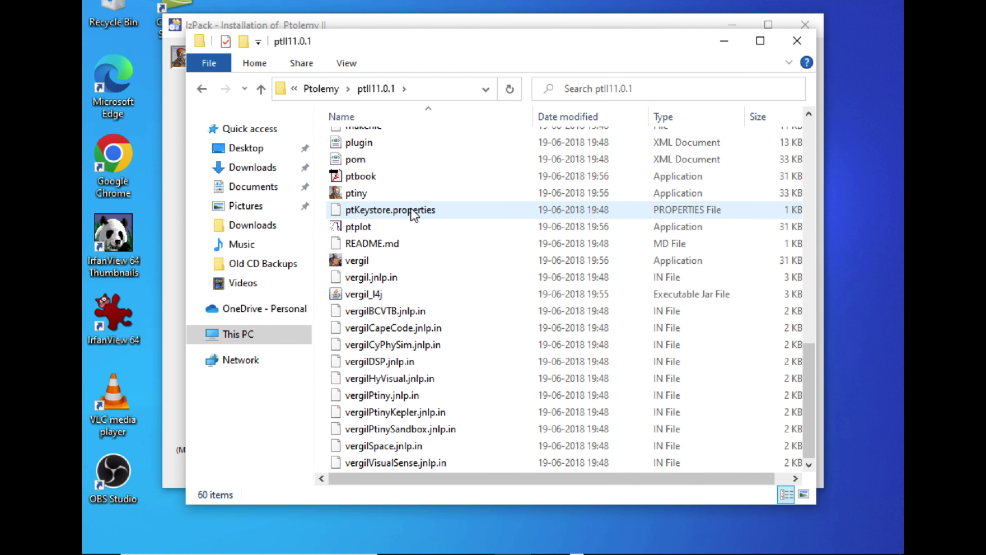
mouse_move(392, 270)
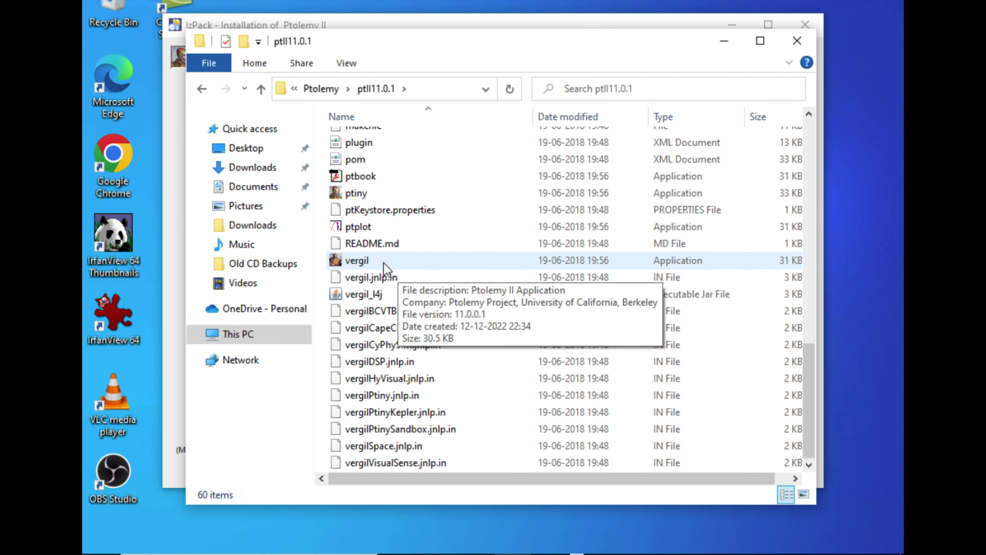
double_click(386, 263)
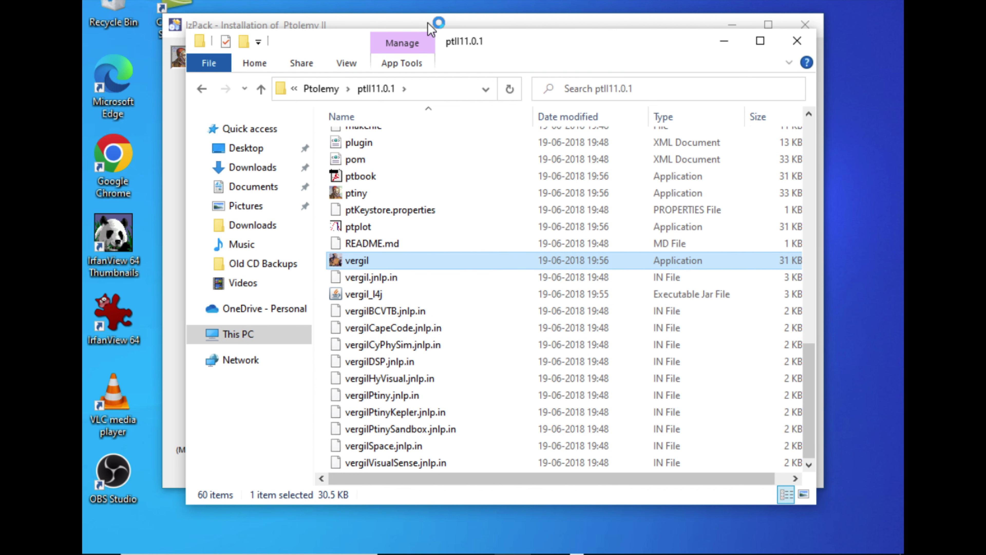
key("alt+Tab")
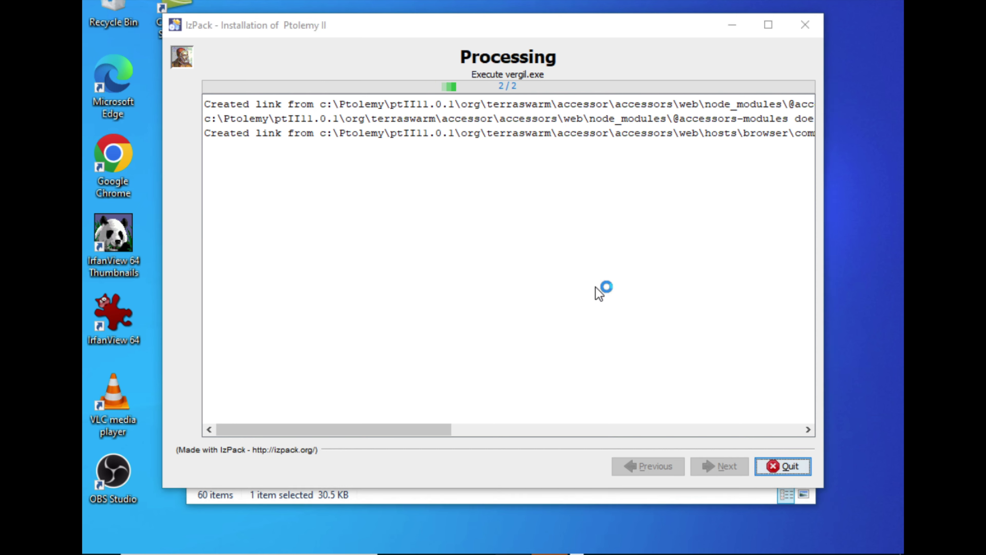
Step: From the Ptolemy intro, open documentation's complete demos list and the Fuel System Simple Tank Model
key("alt+Tab")
key("alt+Tab")
key("Tab")
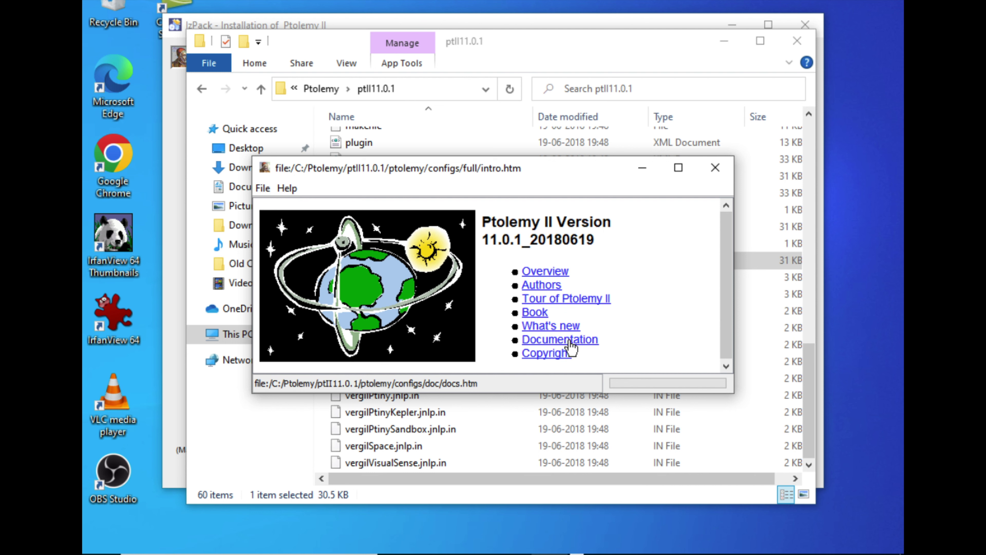
left_click(566, 345)
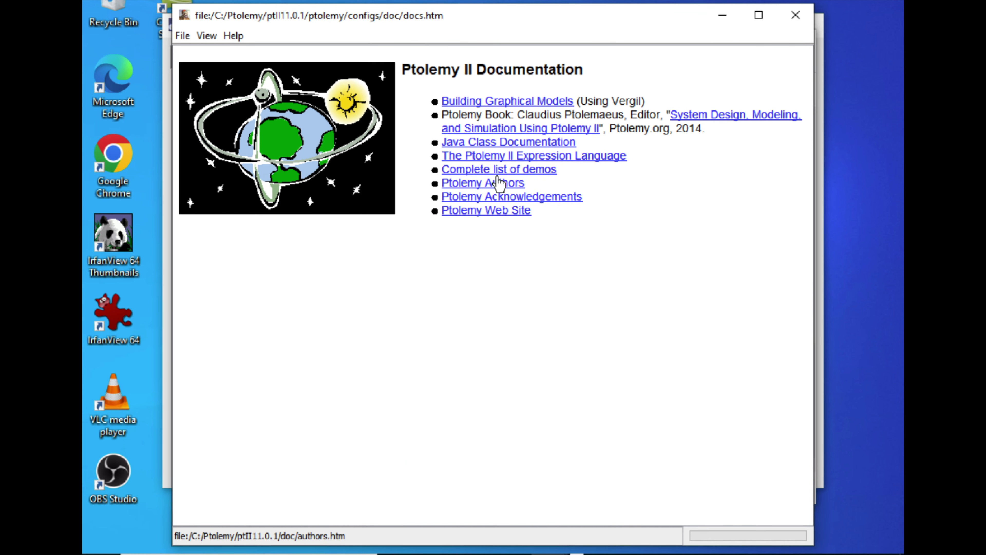
left_click(504, 169)
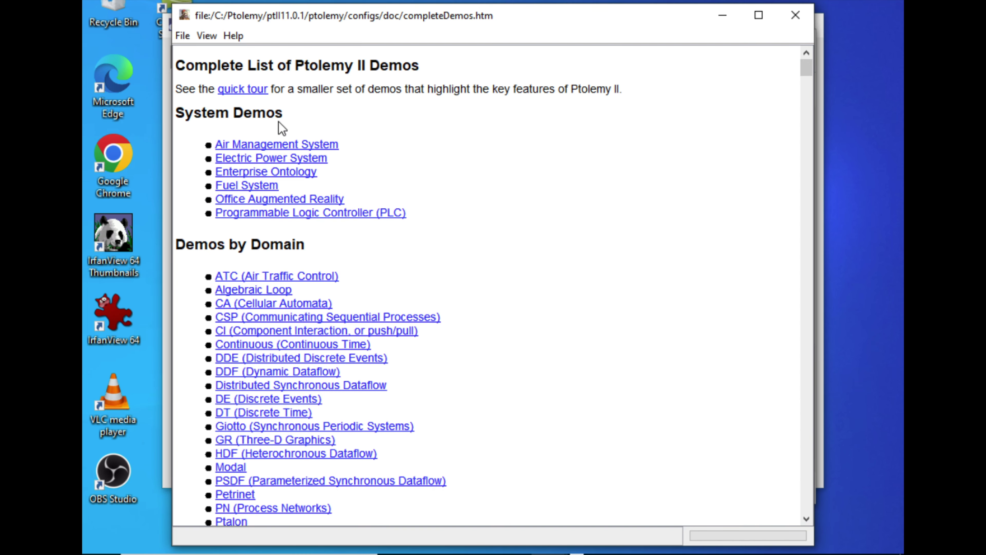
left_click(259, 187)
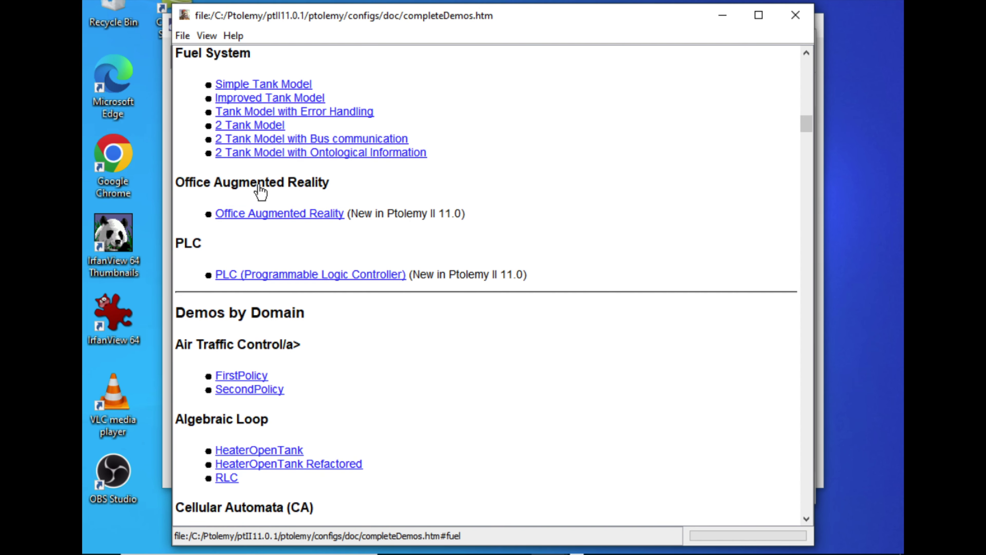
left_click(299, 87)
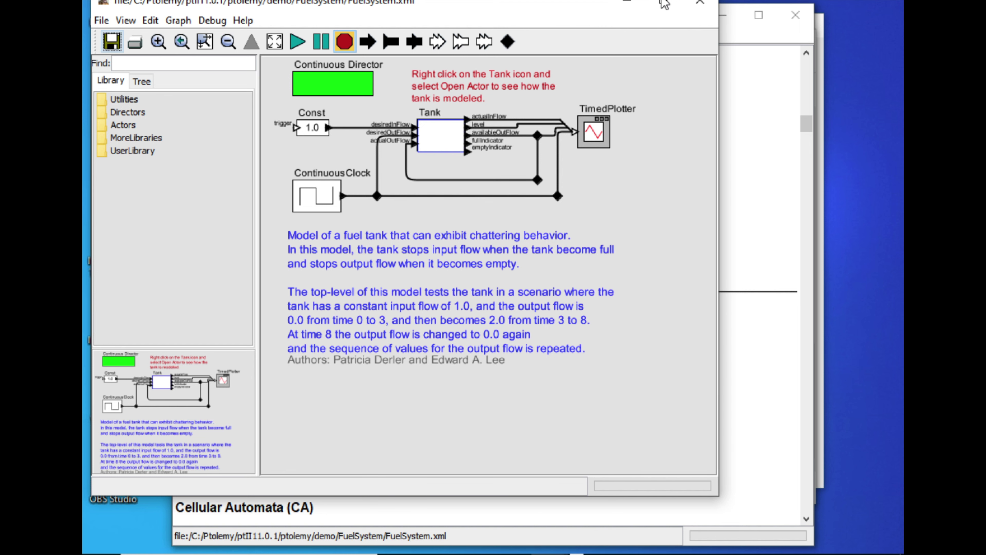
Step: Maximize and zoom-fit the FuelSystem model, run it, then close the Tank Level plot
left_click(664, 4)
left_click(194, 18)
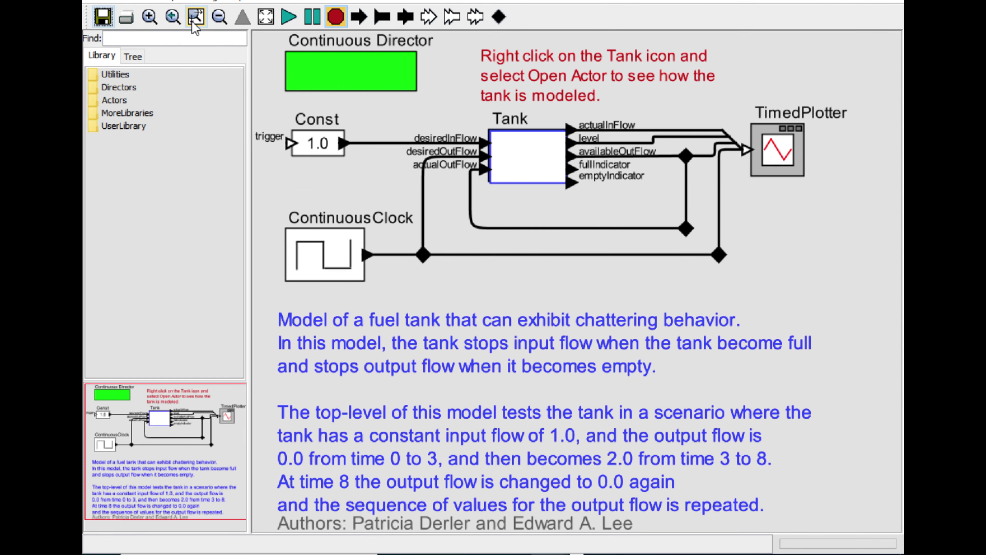
key("ctrl+r")
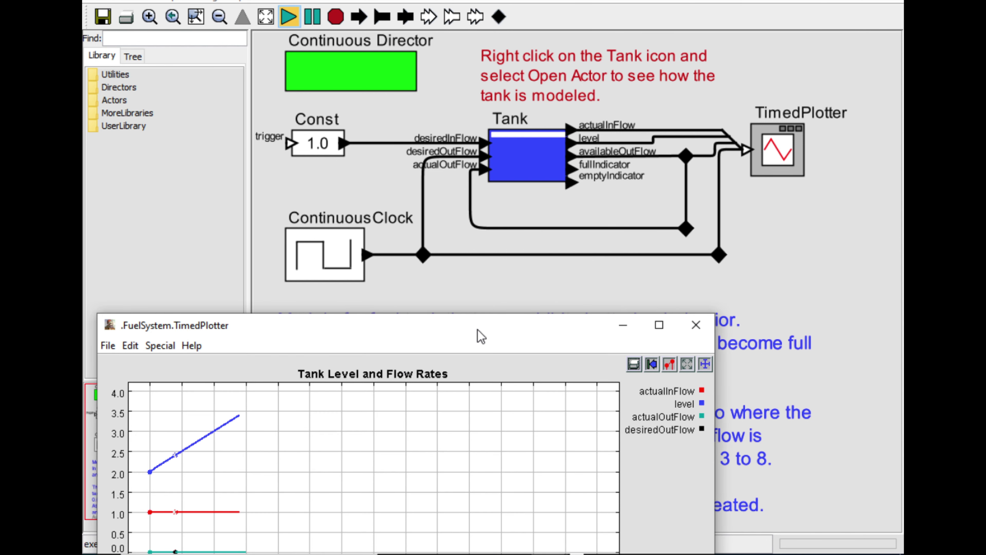
left_click_drag(481, 336, 488, 246)
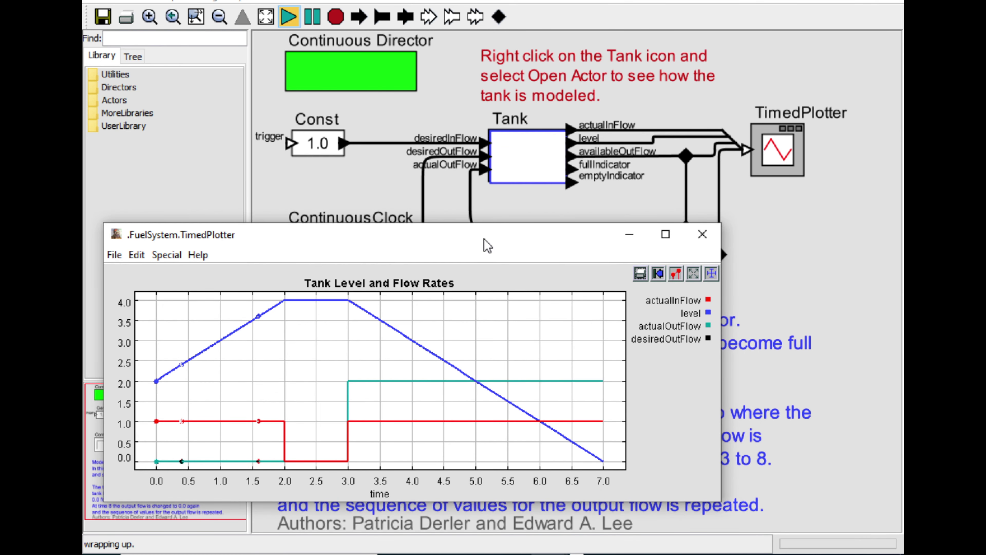
left_click(704, 237)
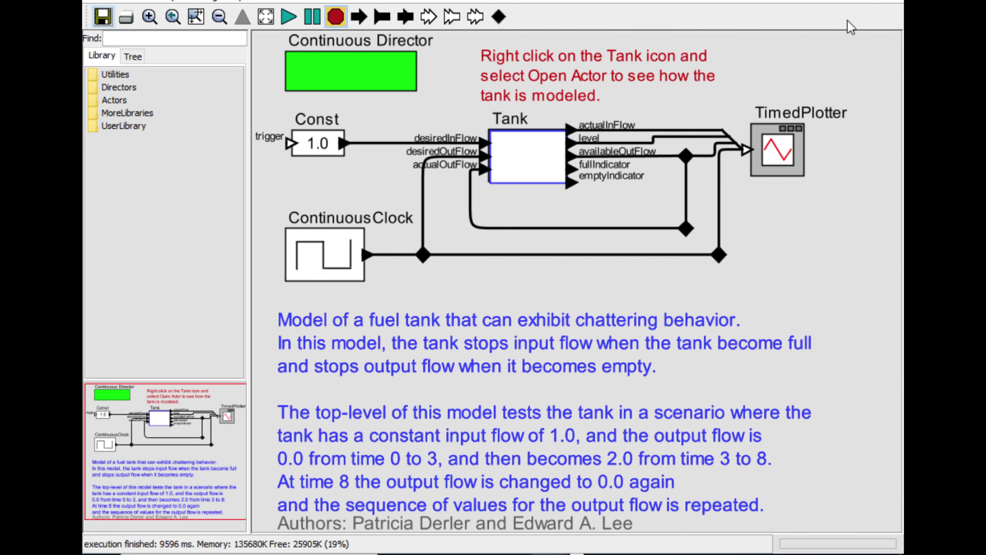
Step: Close the FuelSystem model, demos, documentation, intro and ptII11.0.1 folder windows, then finish the installer
key("ctrl+w")
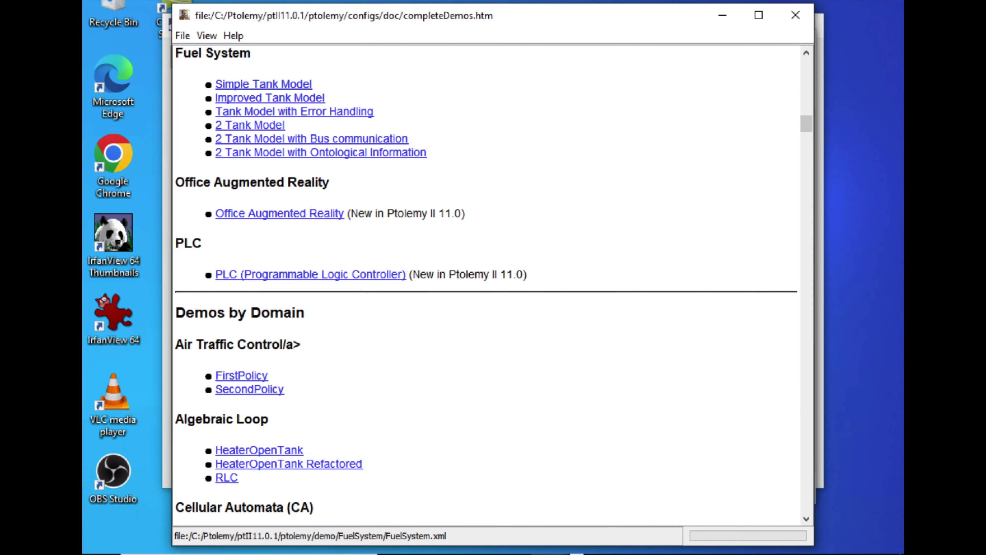
left_click(796, 19)
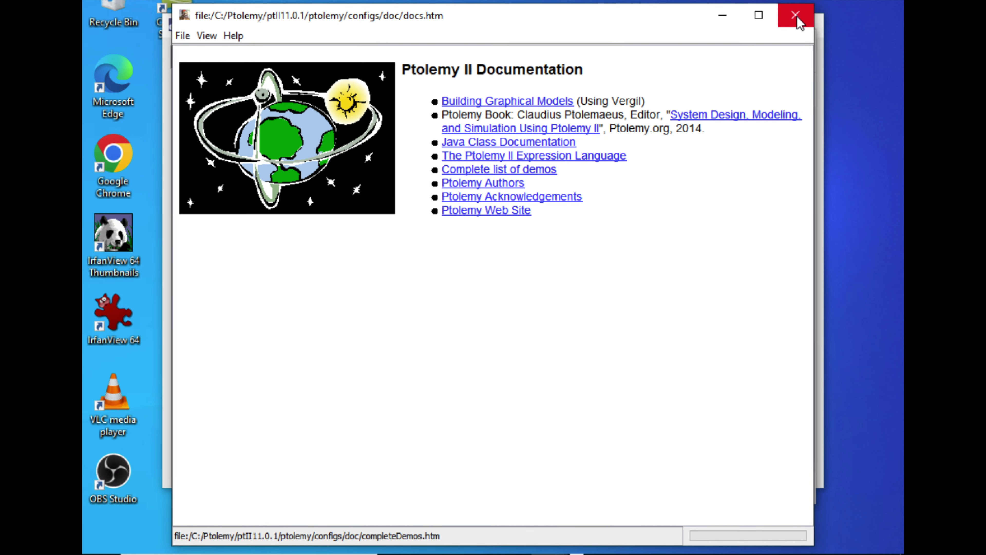
left_click(798, 17)
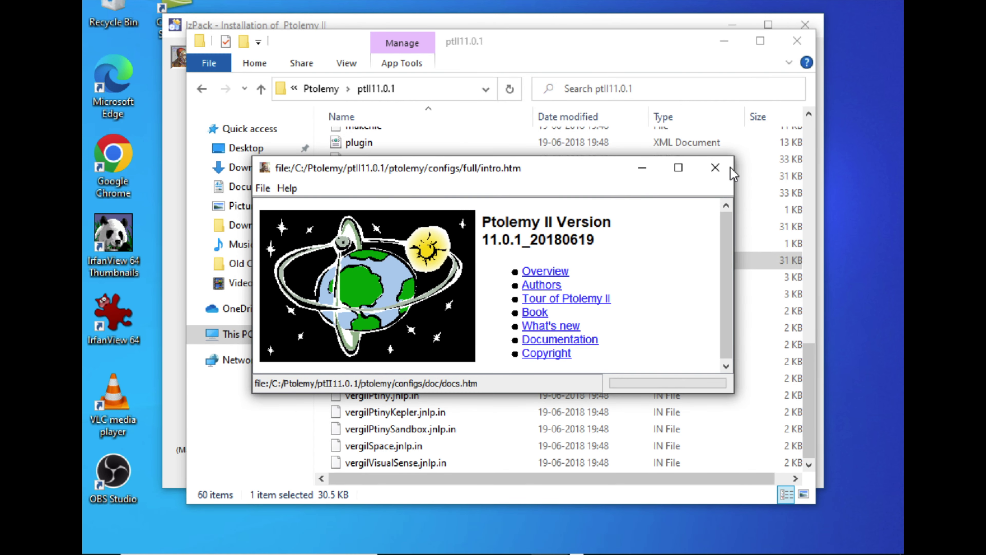
left_click(716, 170)
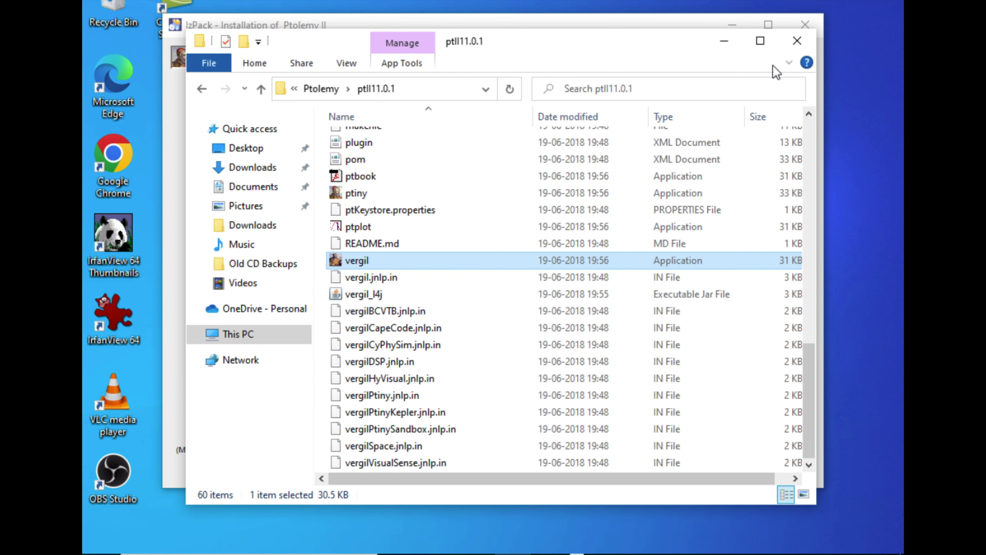
left_click(797, 40)
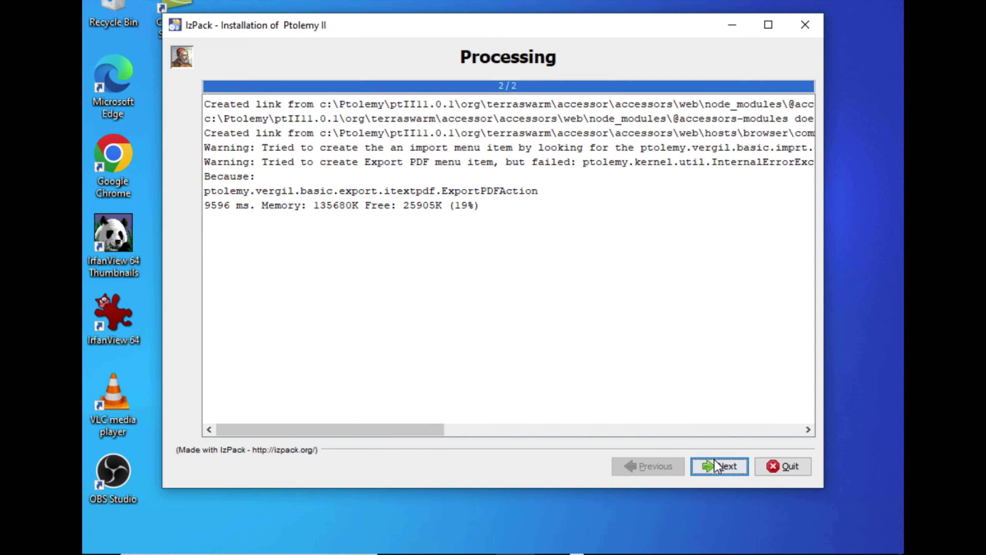
left_click(722, 467)
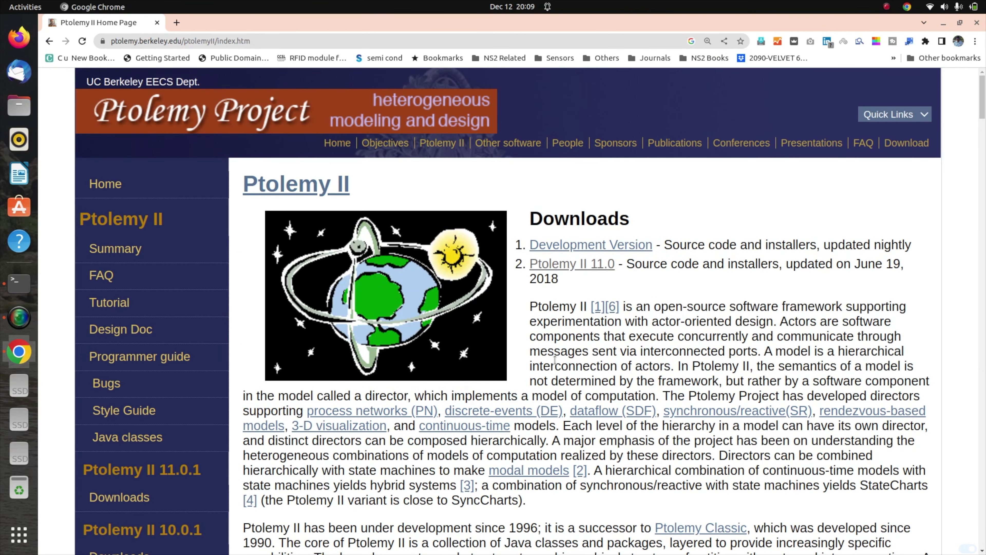
Step: Download ptII11.0.1.src.tar.gz with Unix line endings from the Ptolemy II 11.0 page
left_click(572, 264)
scroll(367, 365, "down", 8)
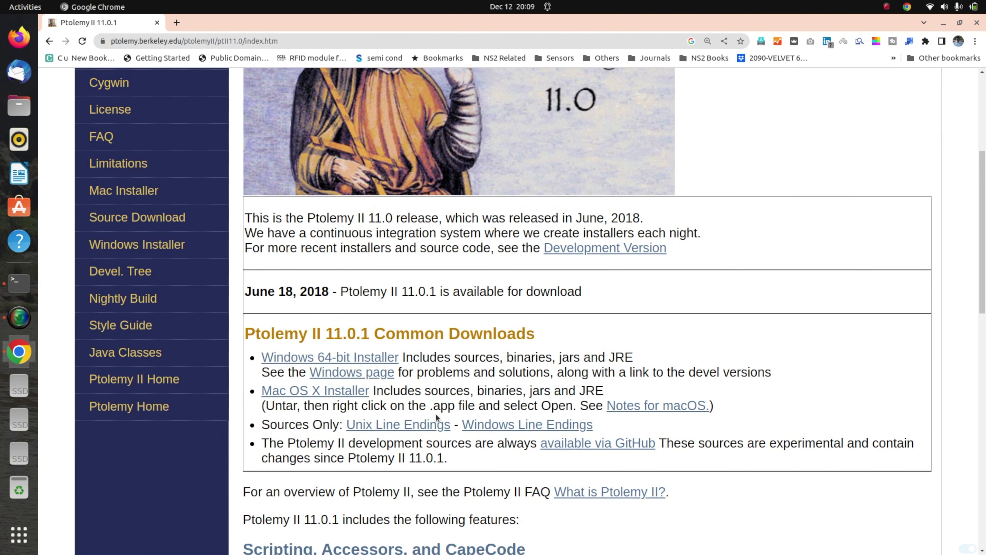
scroll(436, 417, "down", 3)
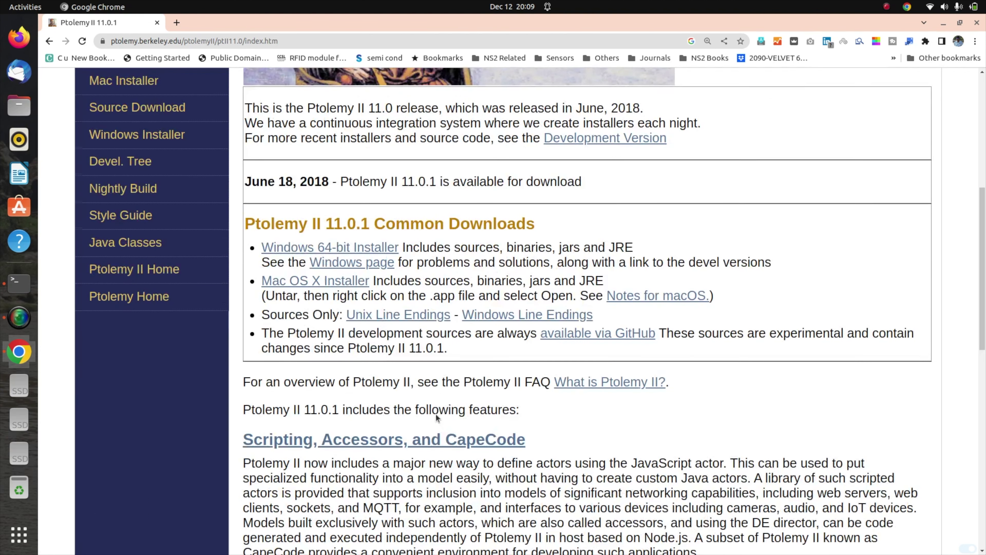
left_click(409, 317)
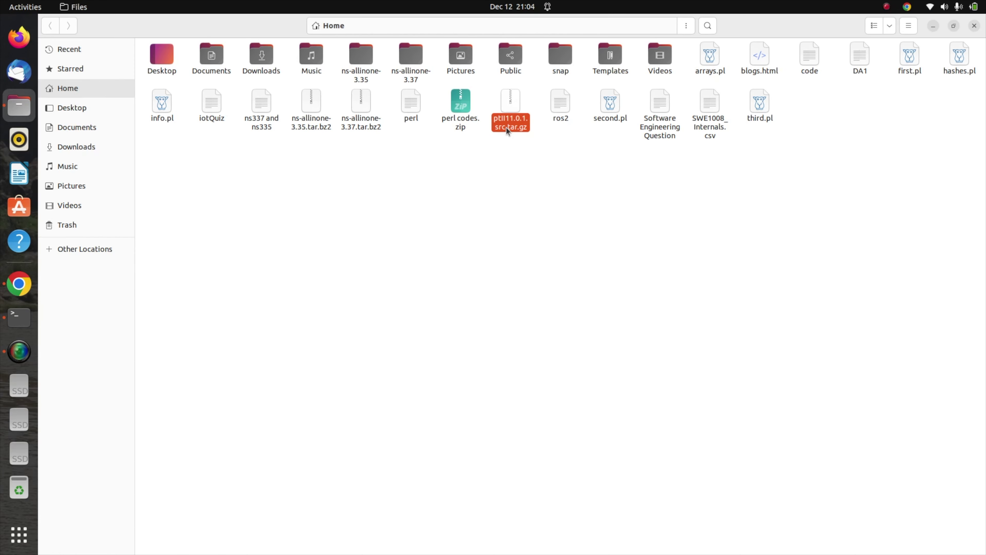
Step: Use Extract Here on ptII11.0.1.src.tar.gz to unpack it into the Home folder
right_click(507, 130)
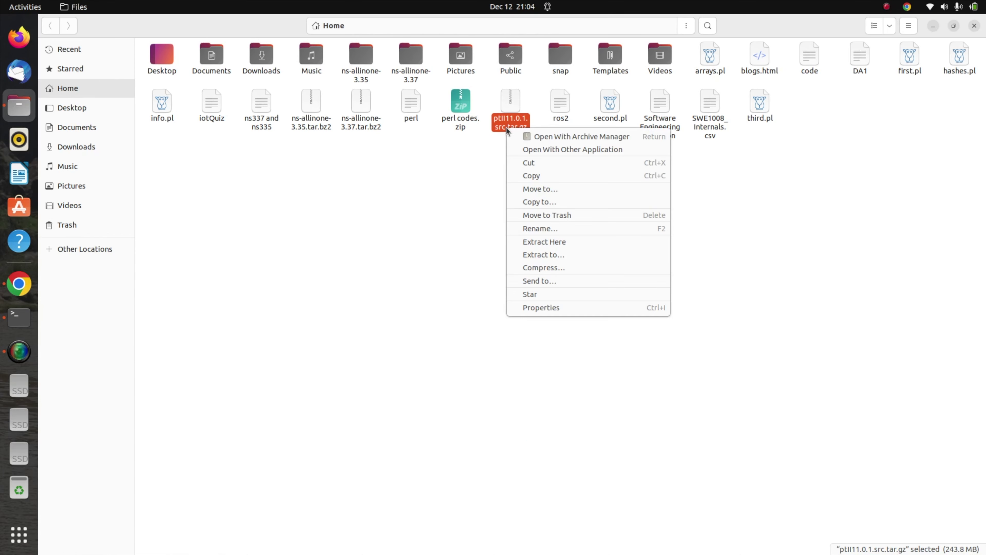
left_click(553, 242)
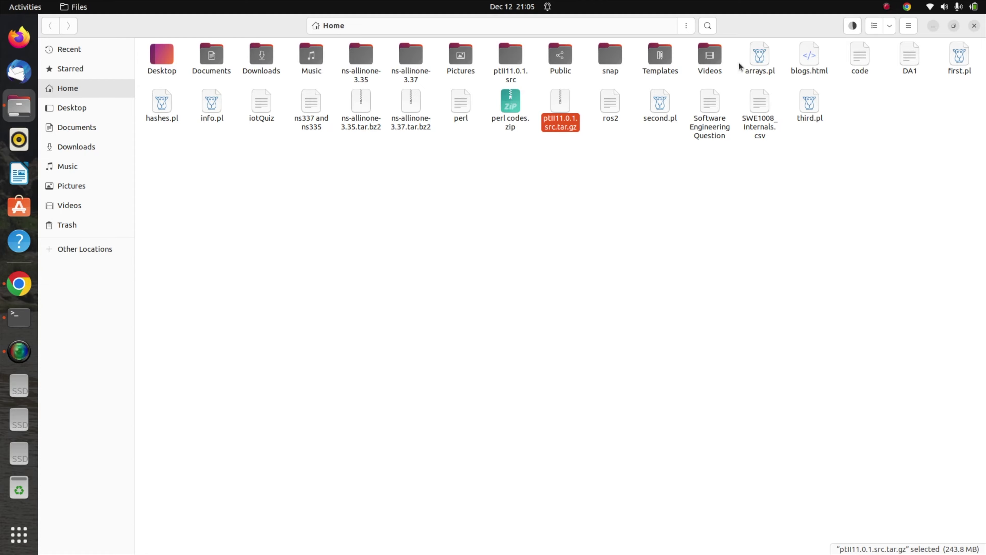
key("alt+Tab")
Step: Change into ptII11.0.1.src/ptII11.0.1 and list its contents
type("cd p")
key("Tab")
key("Return")
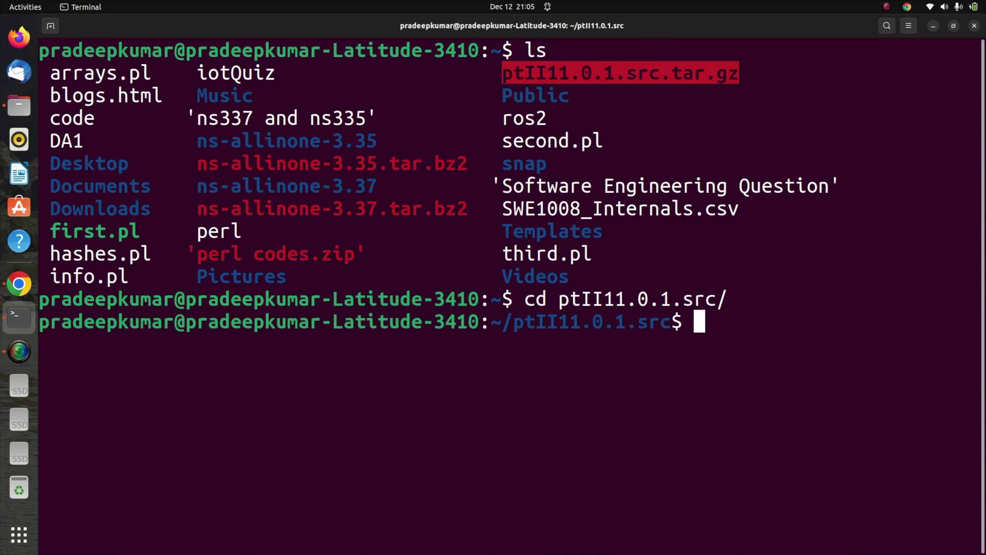
type("cd p")
key("Tab")
key("Return")
type("l")
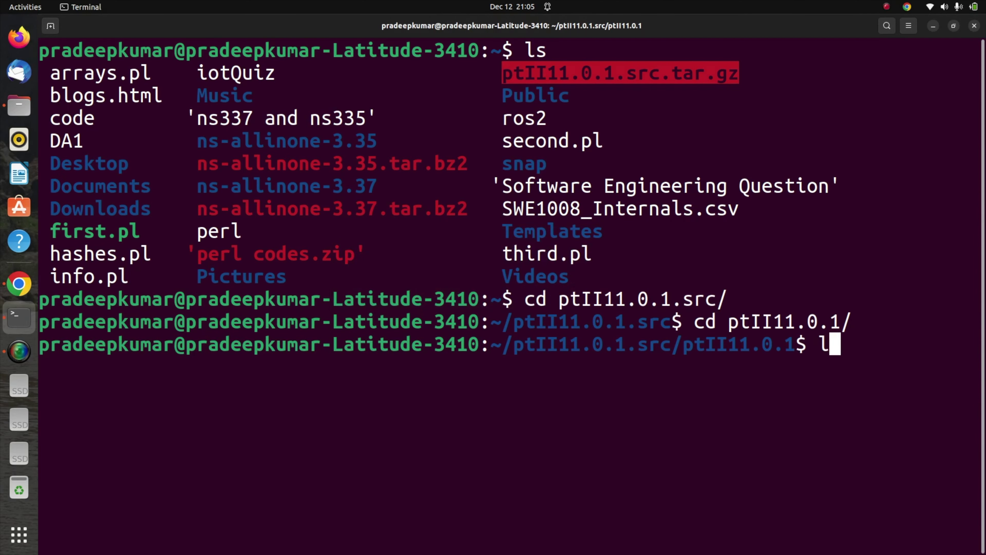
type("s")
key("Return")
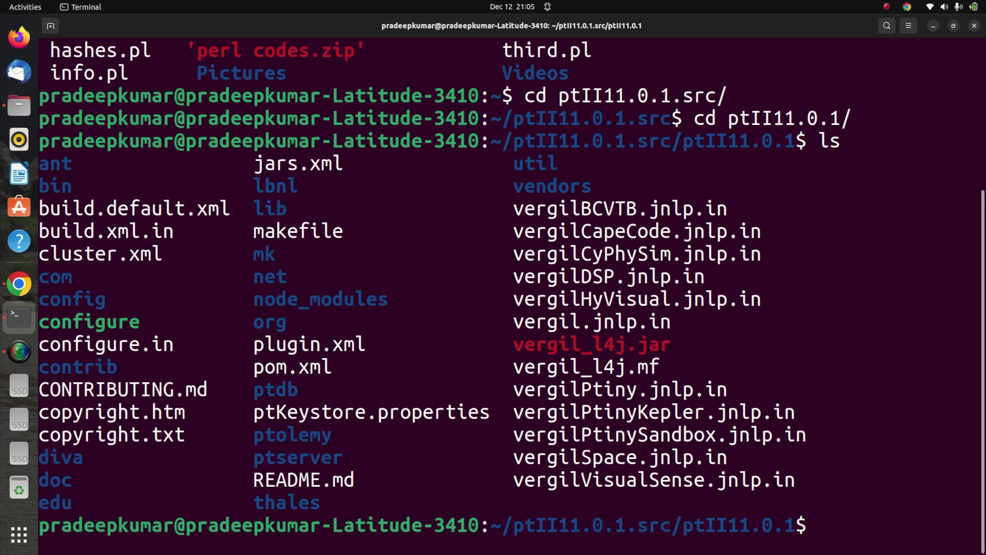
Step: Run ./configure, then ./configure --enable-verbose, which fails asking for the PTII variable
double_click(71, 321)
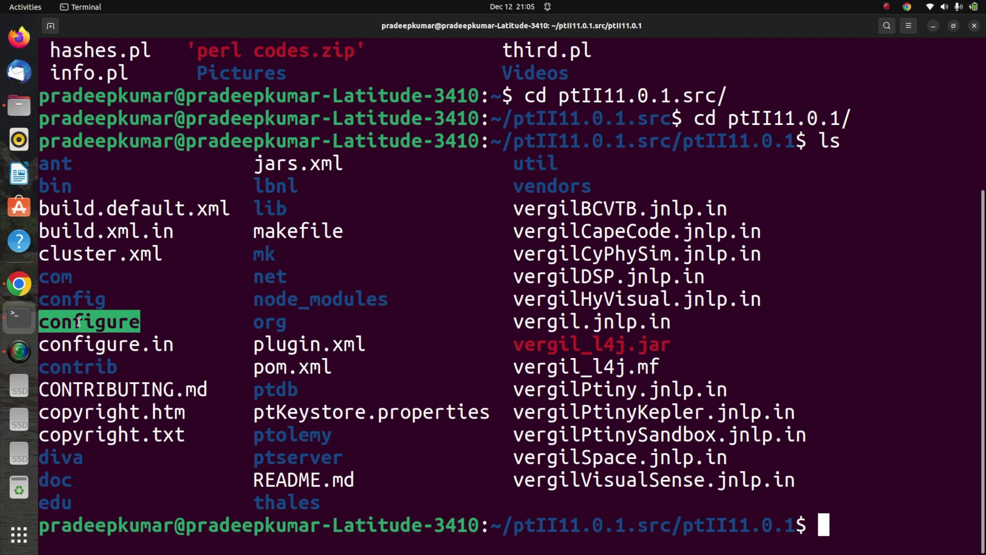
type("./cofigure")
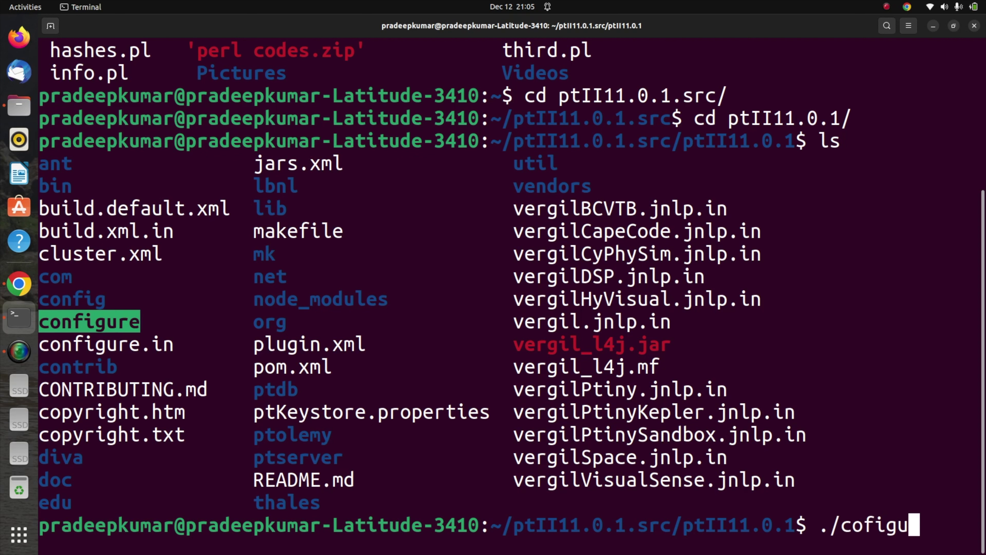
key("BackSpace")
key("BackSpace")
key("BackSpace")
key("BackSpace")
key("BackSpace")
key("BackSpace")
type("n")
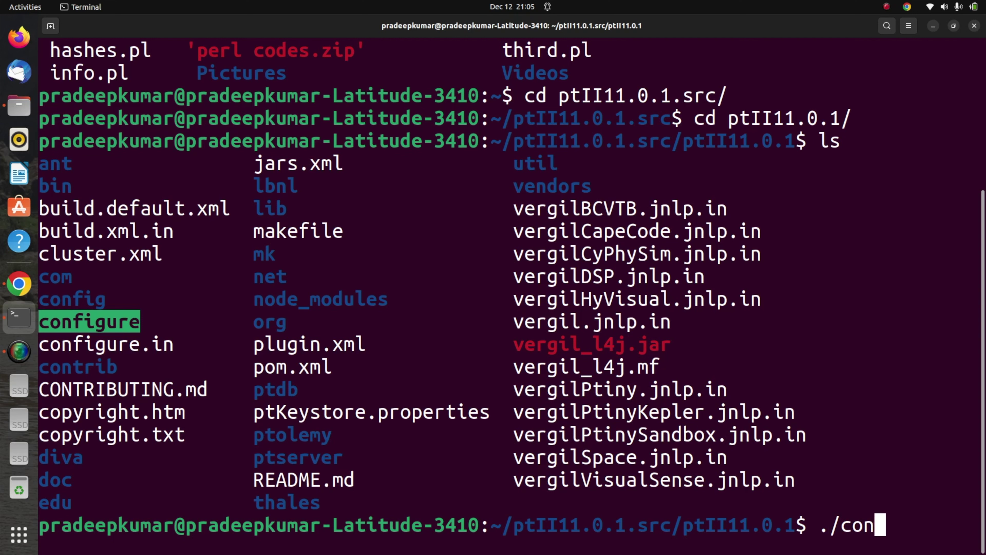
type("figure")
key("Return")
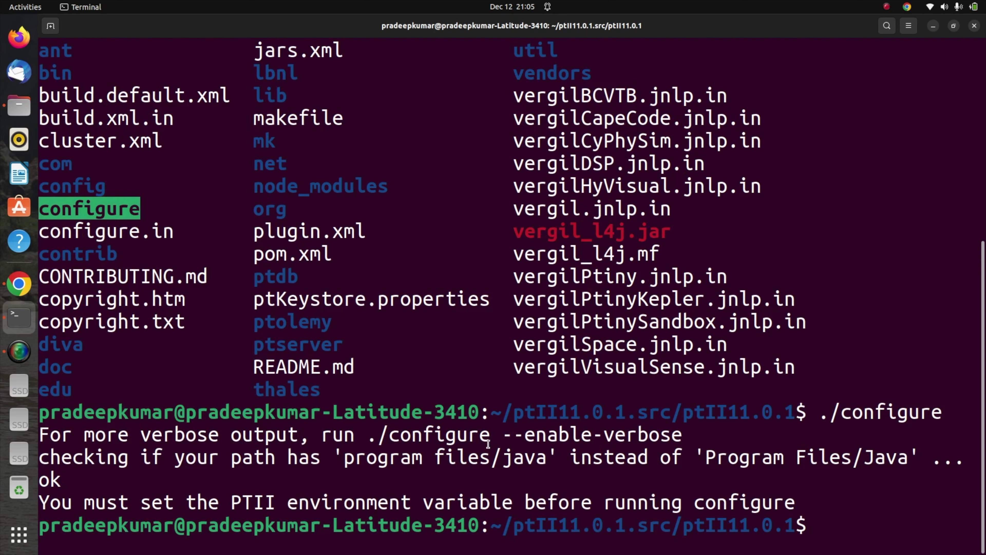
key("Up")
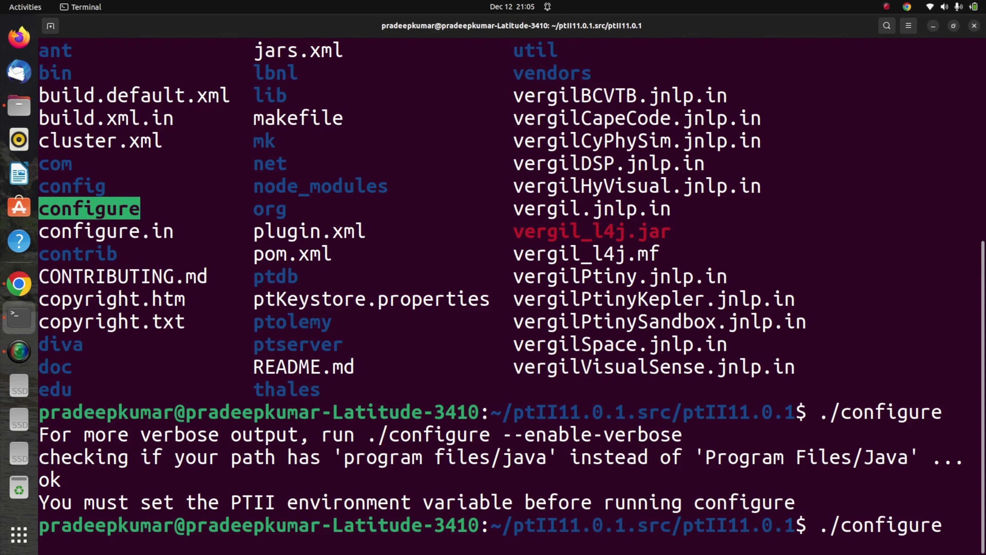
type("--enab")
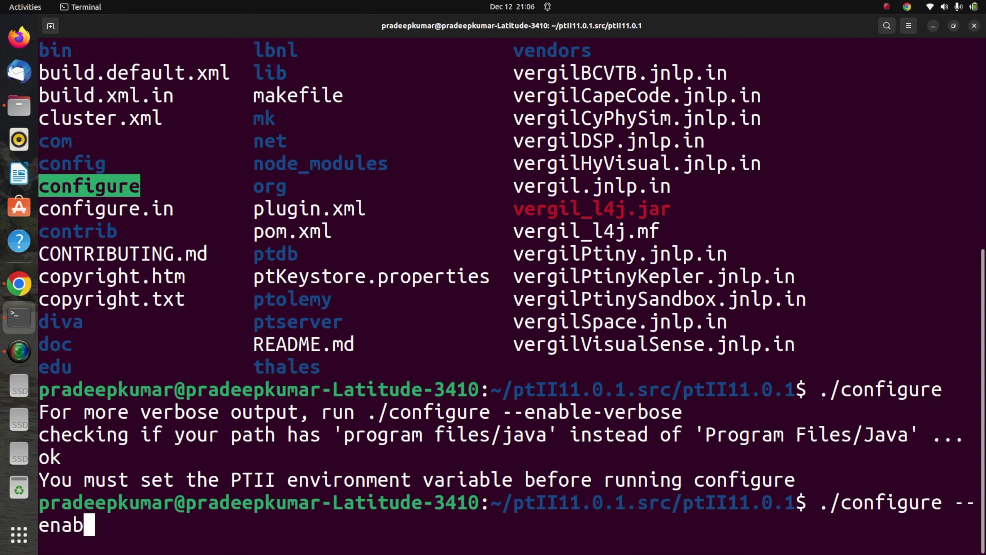
type("le-verbose")
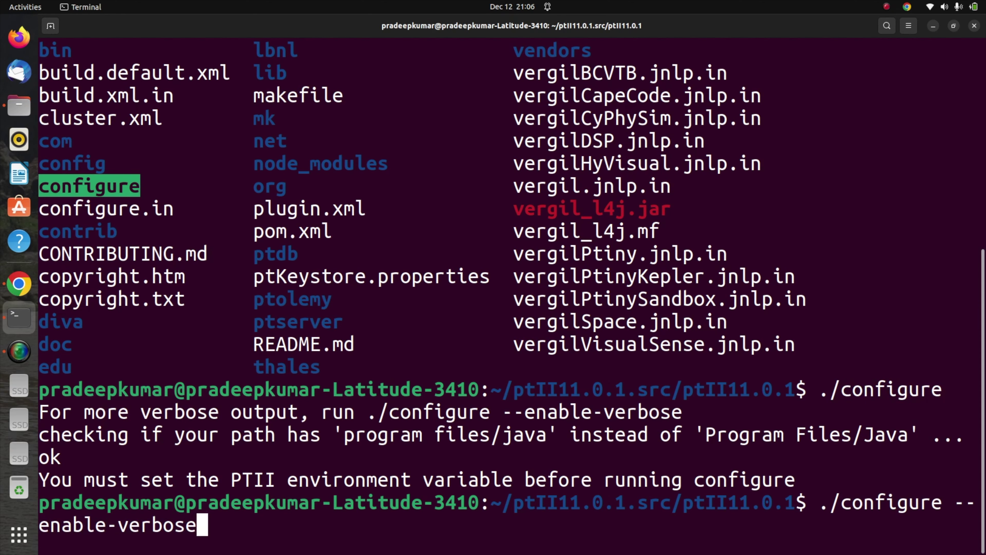
key("Return")
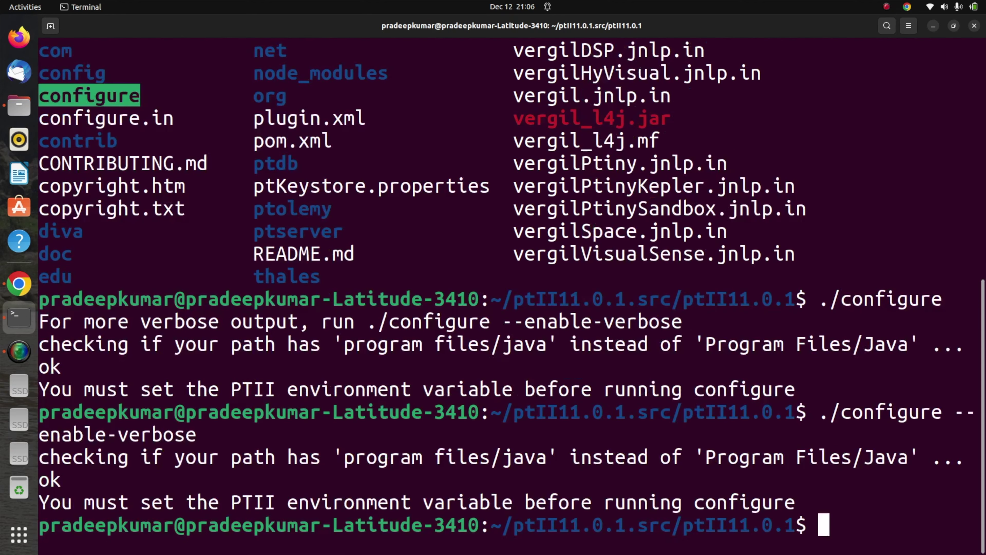
double_click(234, 392)
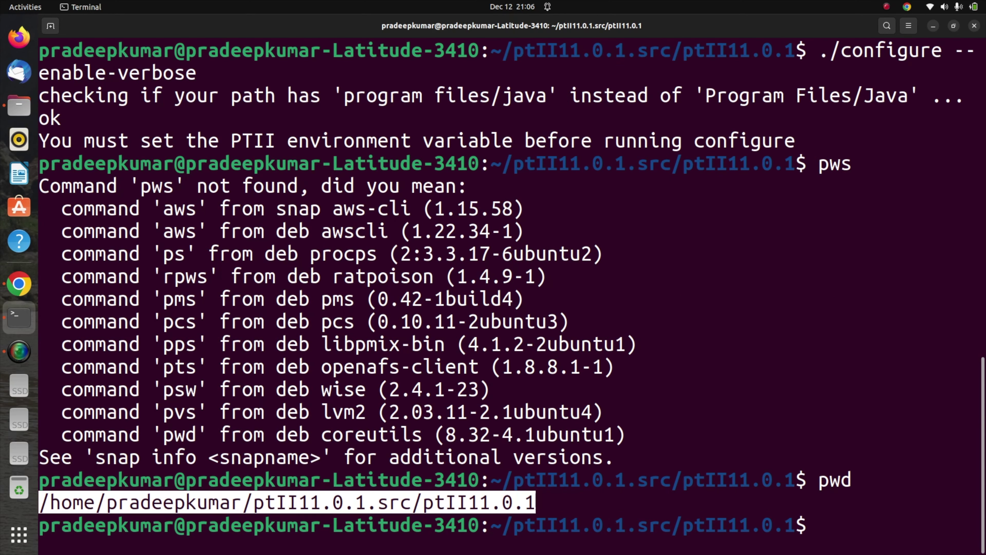
Step: Type a gedit command for the .bashrc file in the home folder
type("echo")
key("BackSpace")
key("BackSpace")
key("BackSpace")
key("BackSpace")
key("BackSpace")
type("gedit ")
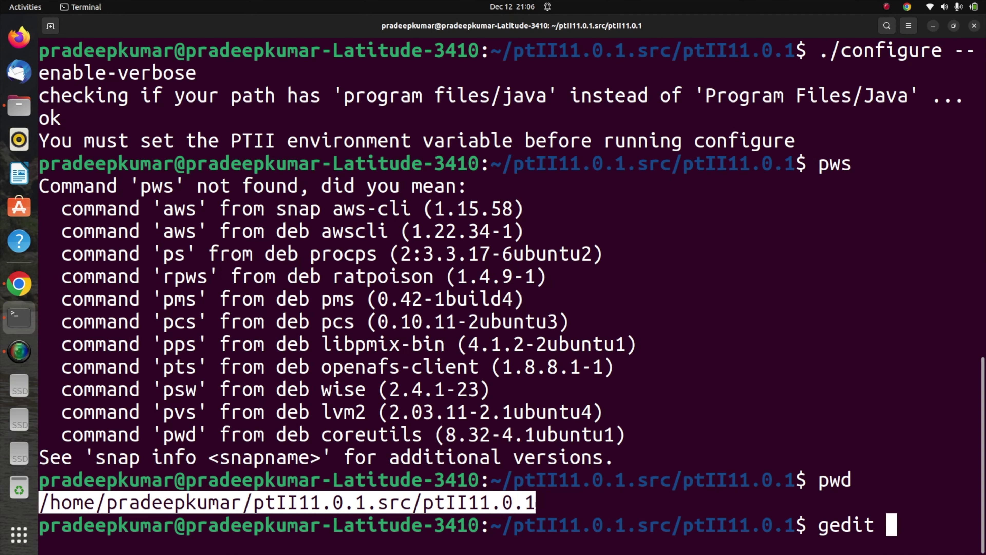
type("/home/pradeepkumar/")
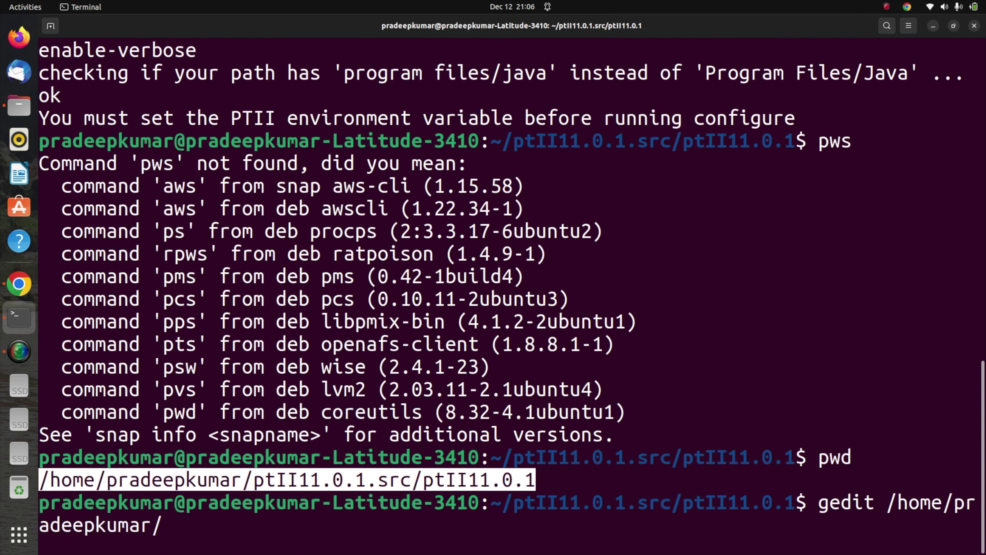
type(".vashr")
key("BackSpace")
key("BackSpace")
key("BackSpace")
key("BackSpace")
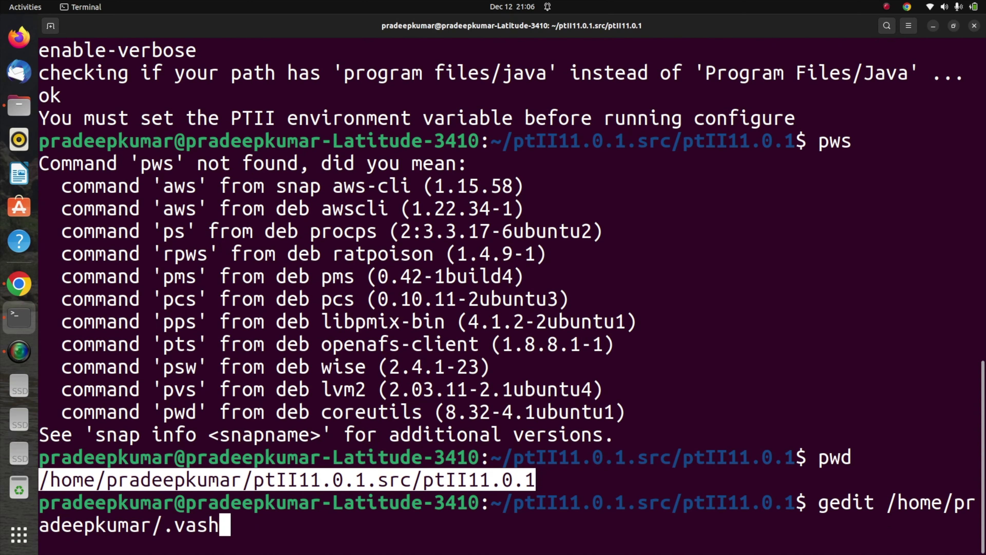
key("BackSpace")
type("vas")
key("BackSpace")
key("BackSpace")
key("BackSpace")
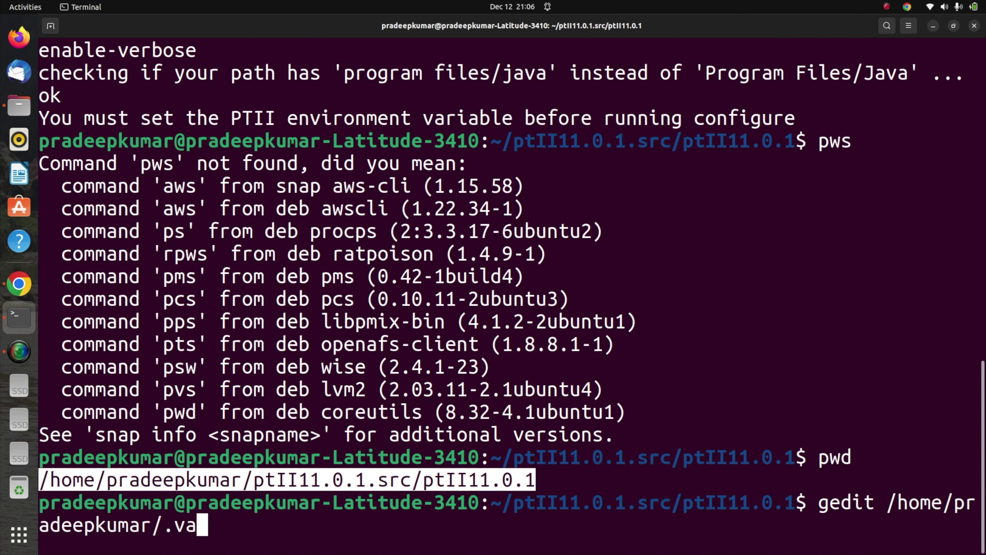
type("bashrc")
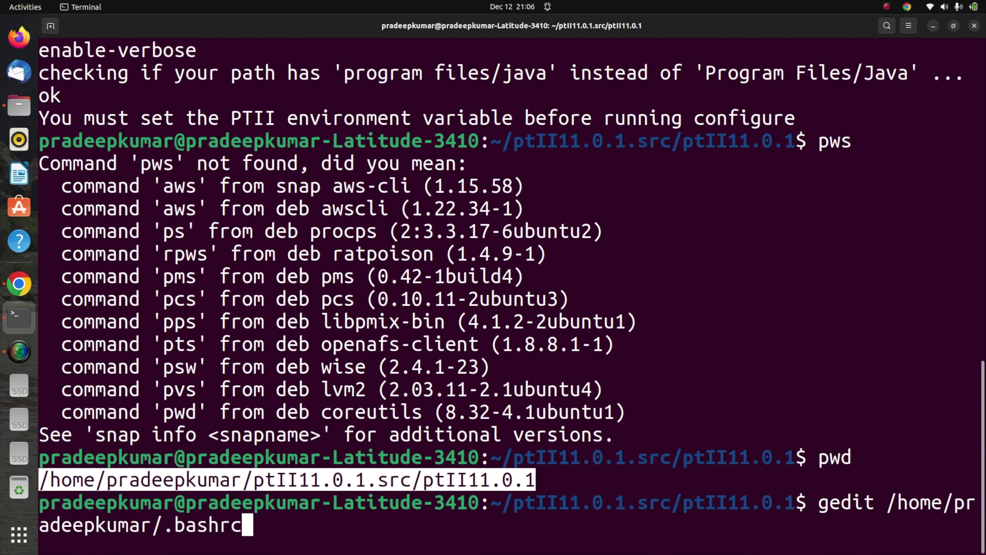
Step: Open .bashrc in gedit, add 'export PATH=$PATH:' with the pasted source folder path, and save
key("Return")
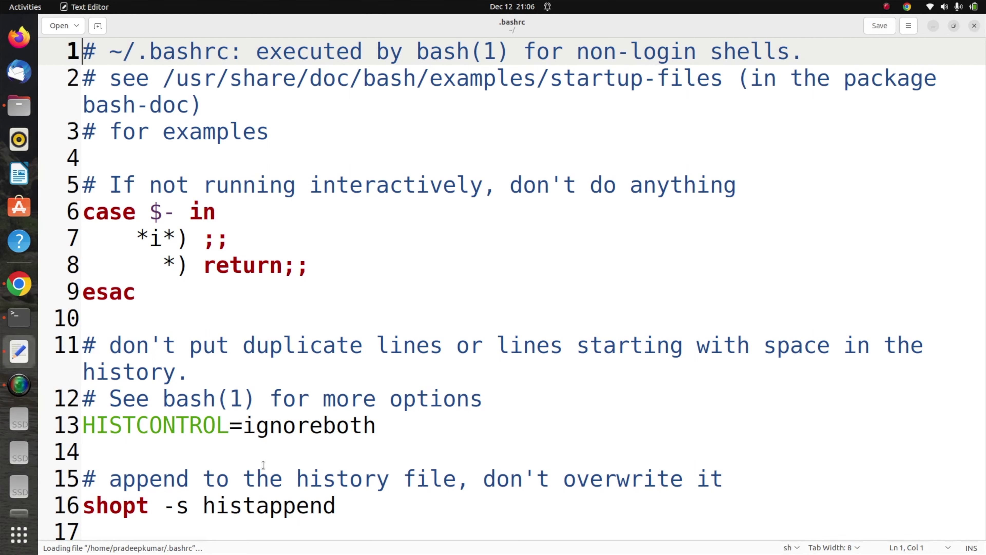
key("Down")
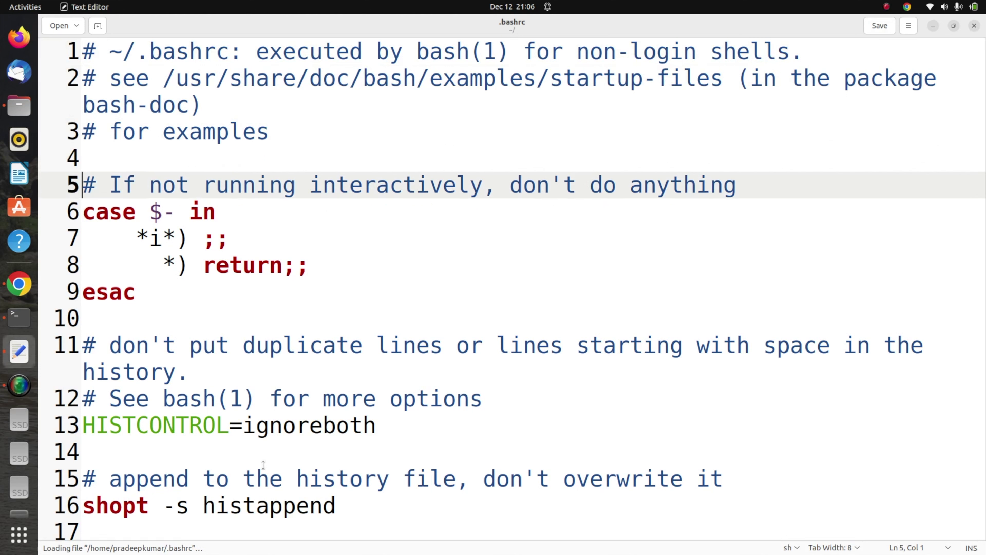
key("Up")
key("Up")
key("Down")
type("export ")
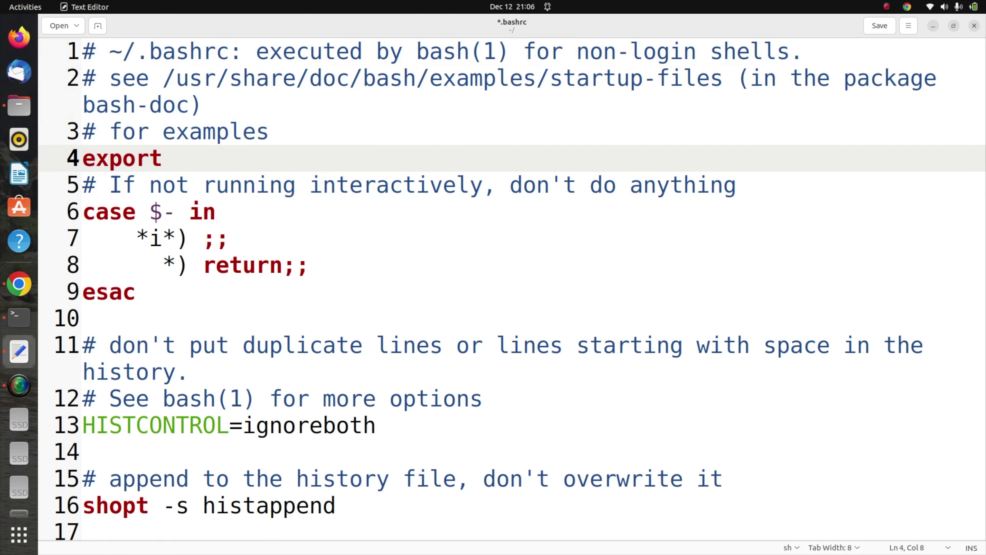
type("PATH=")
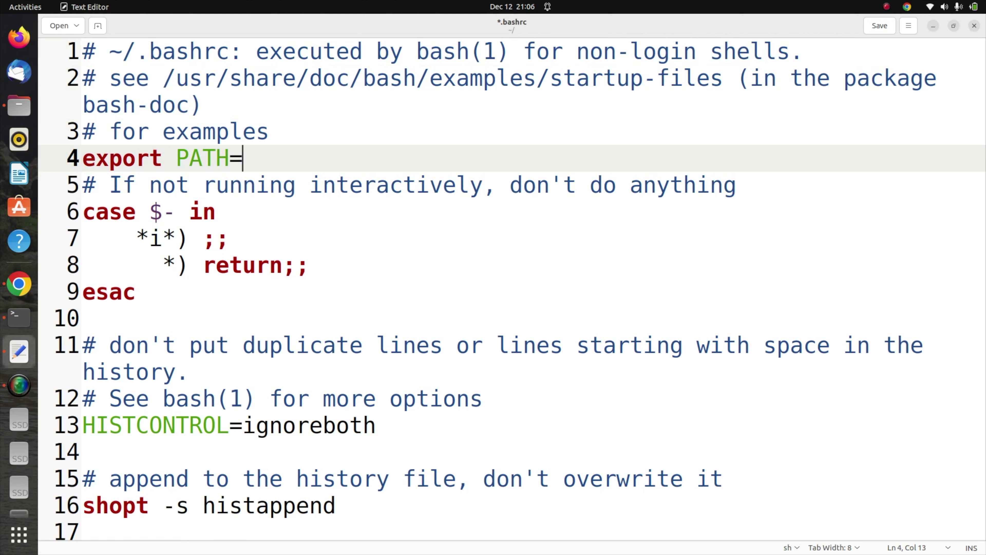
type("$PATH")
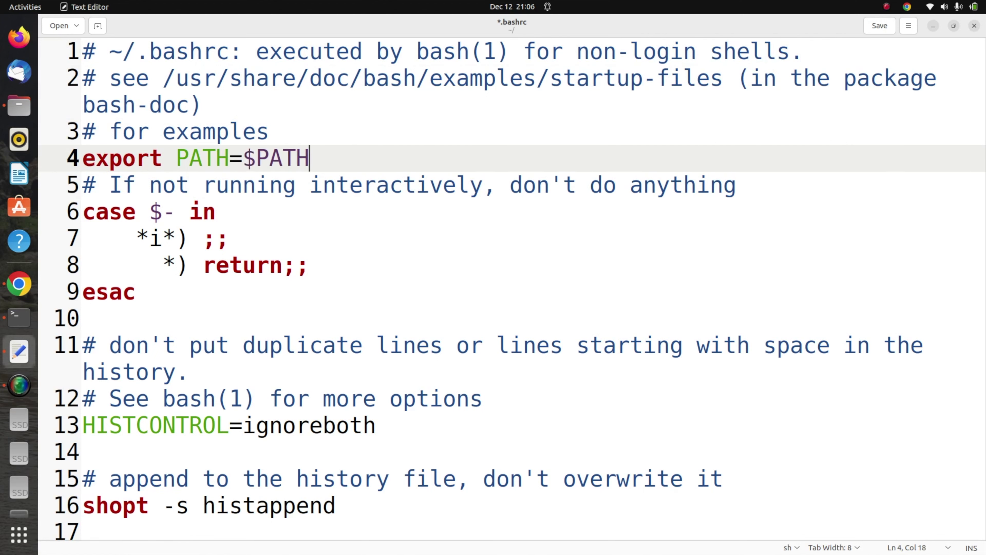
type(":")
type("/home/pradeepkumar/ptII11.0.1.src/ptII11.0.1")
key("ctrl+s")
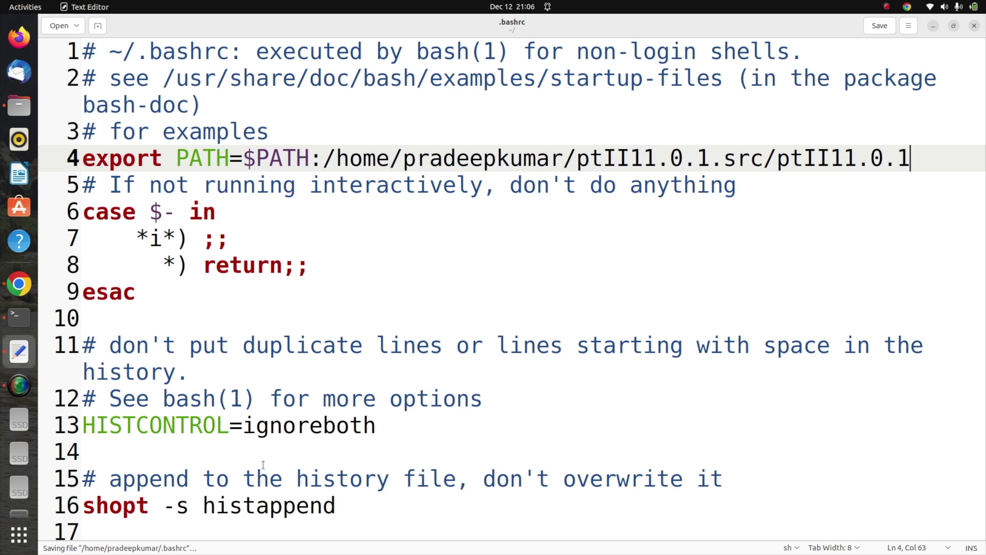
Step: Append /bin to the new PATH line so it points at the source bin folder
key("shift+Left")
key("ctrl+shift+Left")
key("ctrl+shift+Left")
key("ctrl+shift+Left")
key("shift+Down")
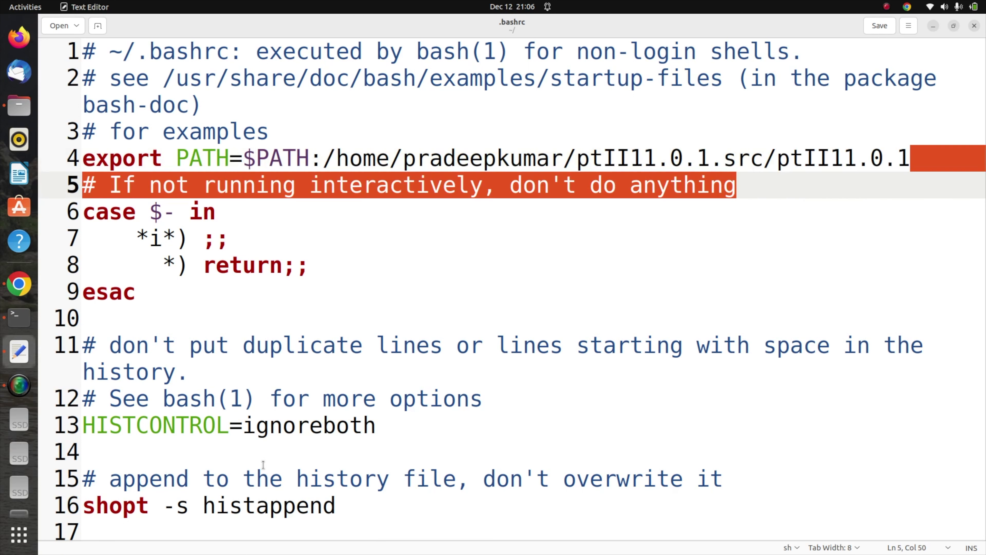
key("shift+Up")
key("shift+Home")
key("ctrl+s")
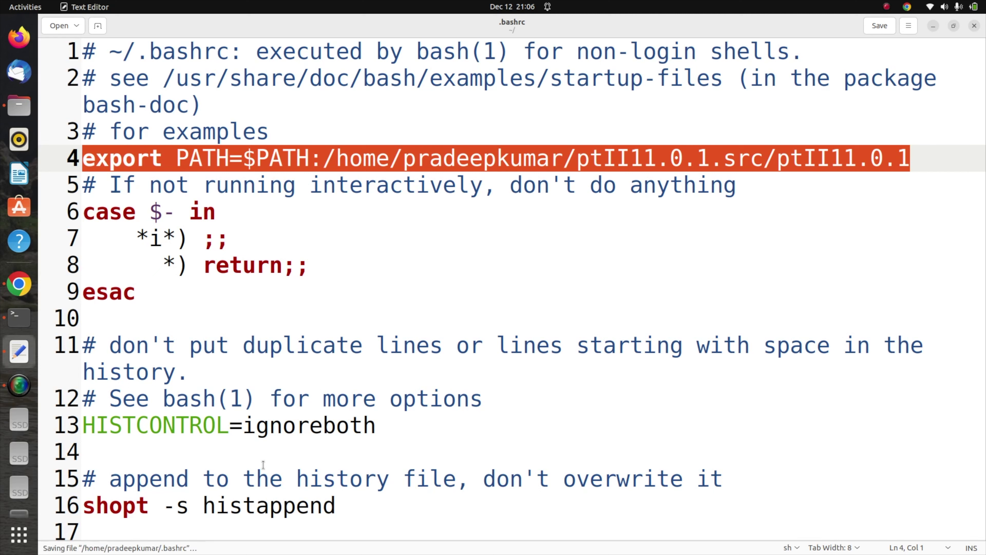
key("End")
key("Return")
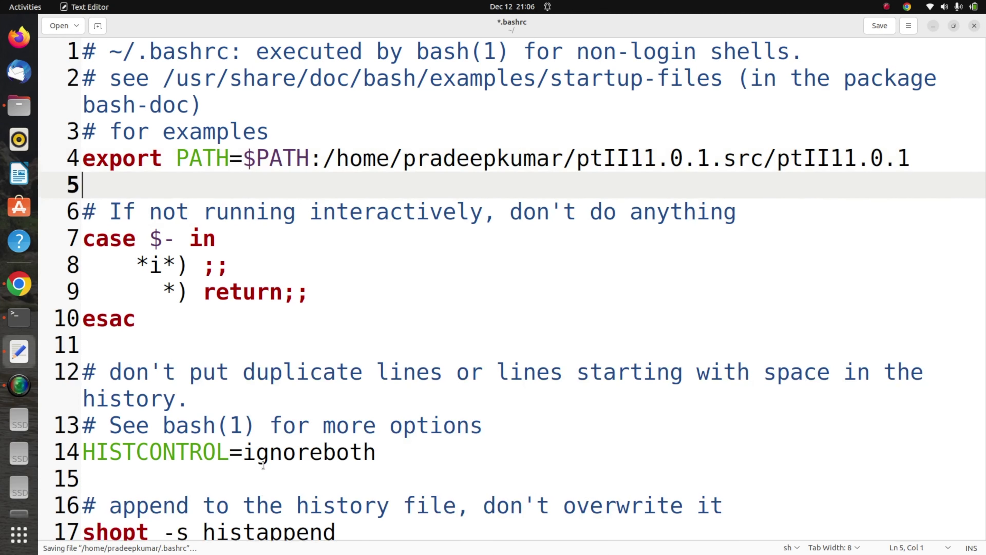
key("Left")
type("/bin")
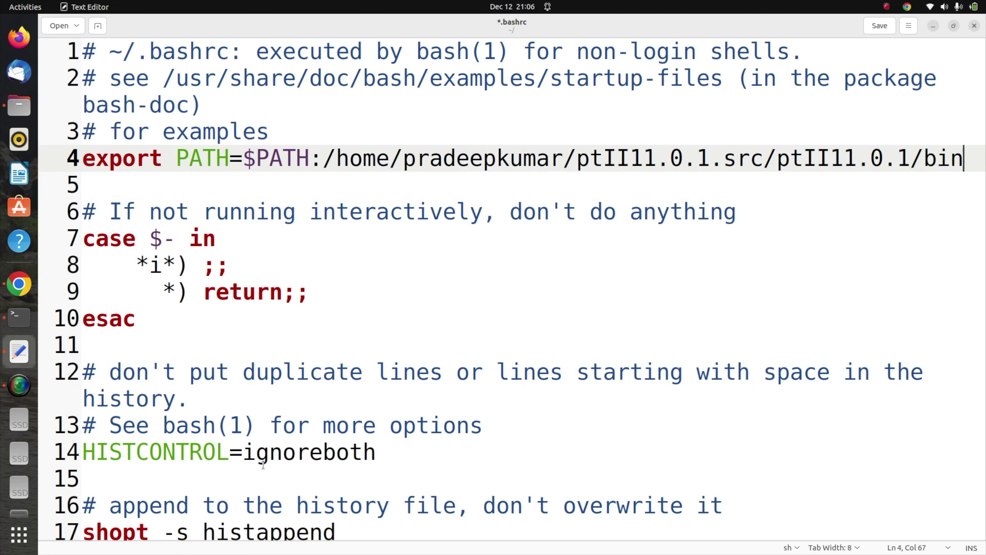
Step: Add an 'export PTII=' line set to the ptII11.0.1 source folder path and save .bashrc
key("Return")
key("Return")
type("export ")
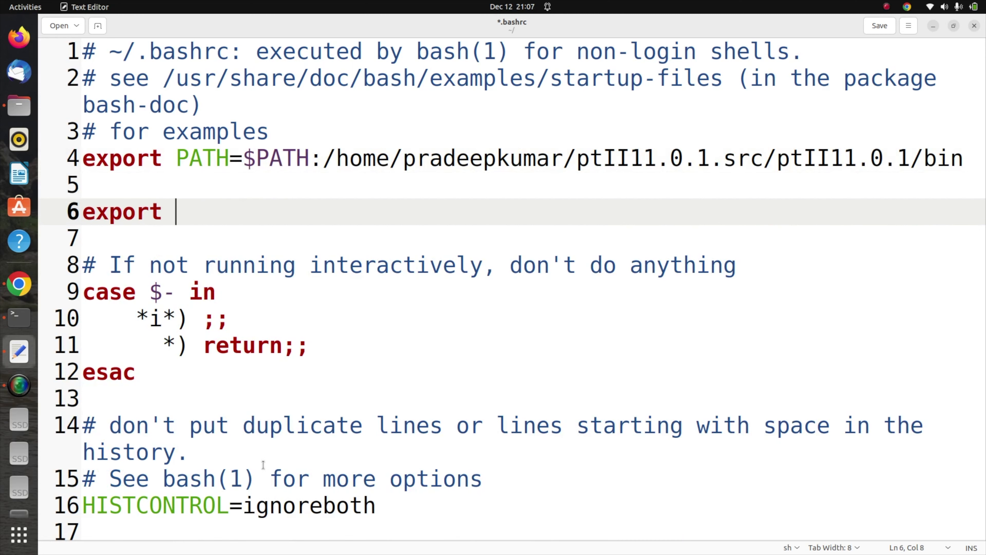
type("PTII")
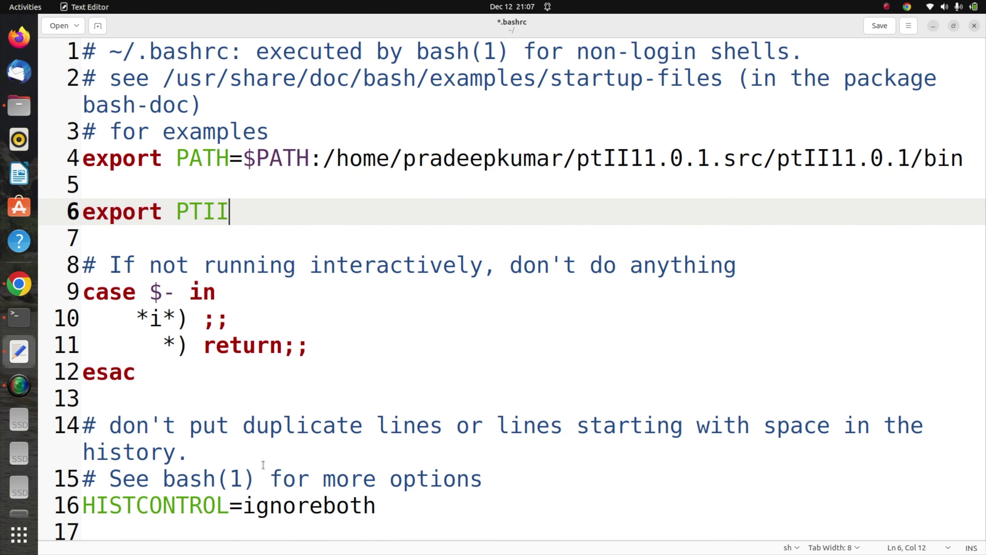
key("alt+Tab")
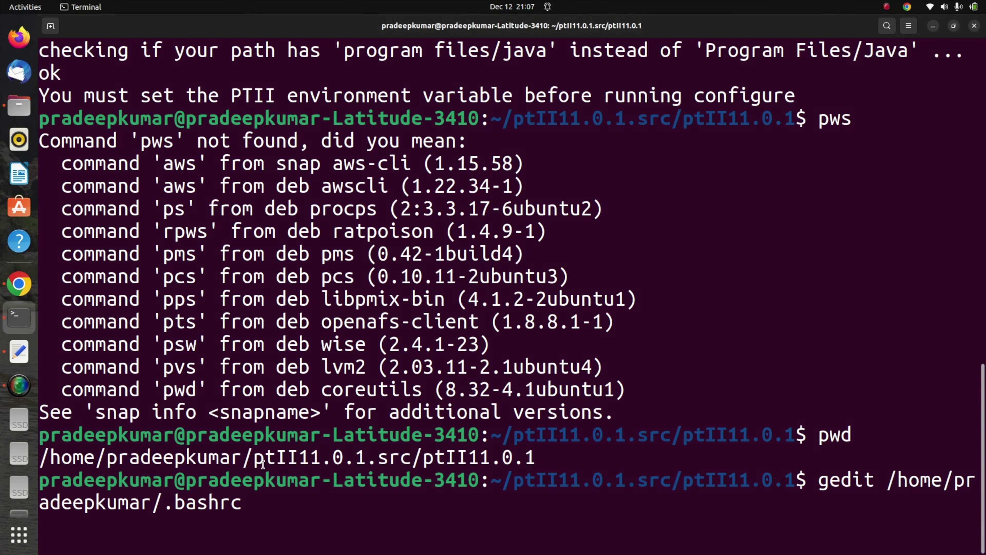
double_click(256, 95)
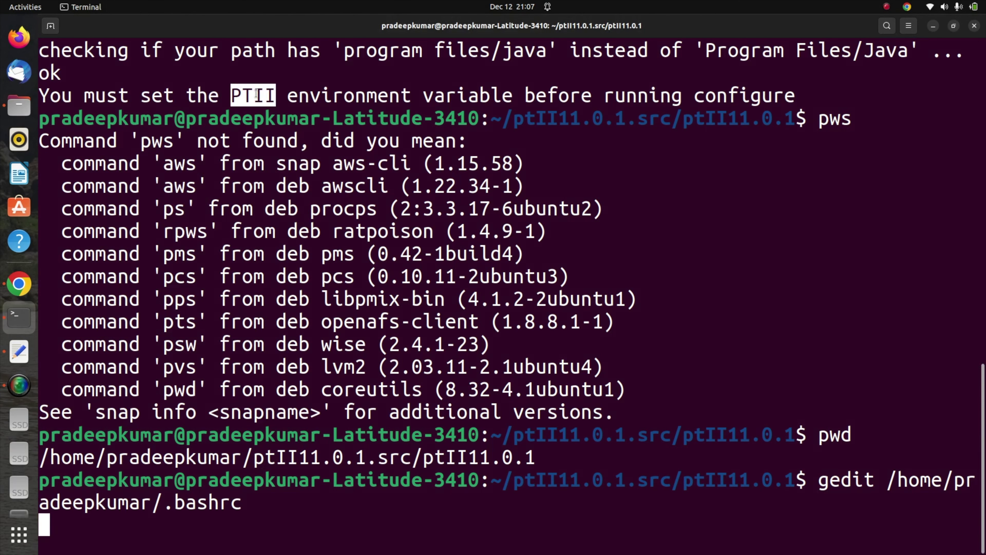
key("alt+Tab")
middle_click(259, 210)
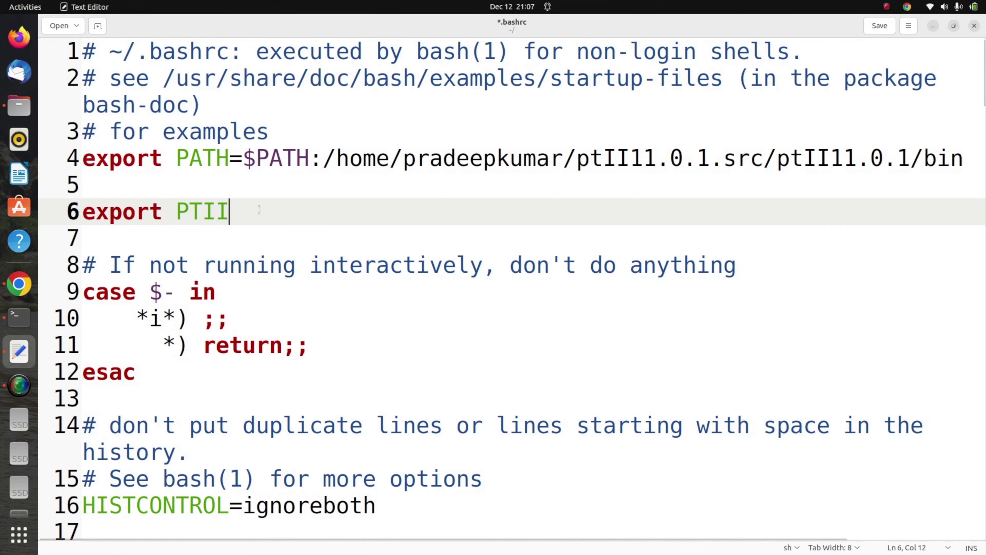
key("BackSpace")
key("BackSpace")
key("BackSpace")
key("BackSpace")
type("PTII")
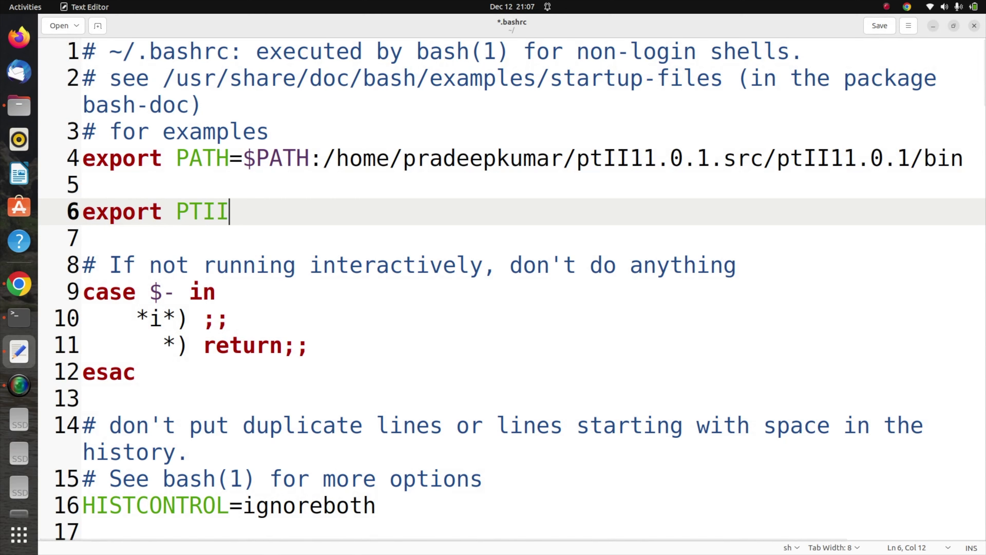
key("alt+Tab")
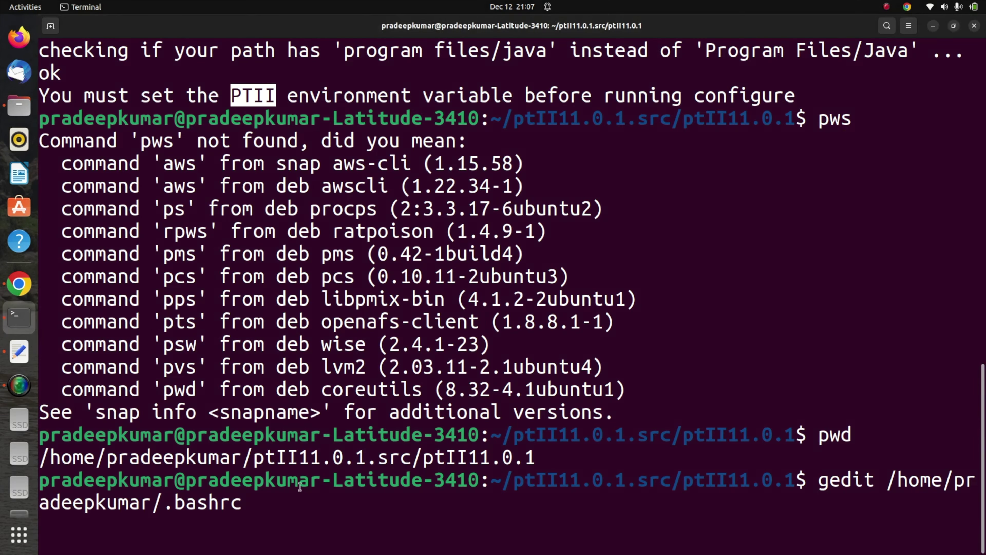
double_click(323, 454)
key("ctrl+c")
key("alt+Tab")
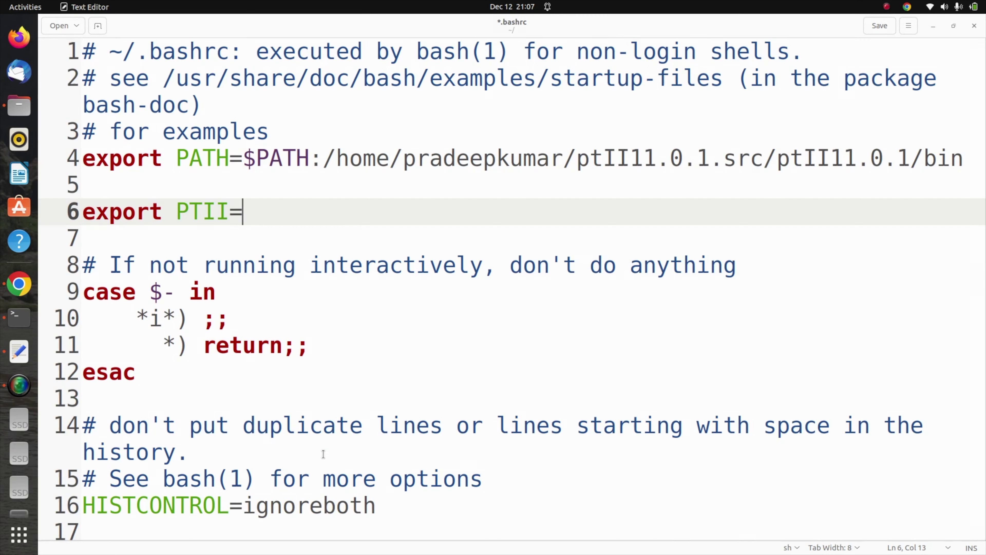
key("ctrl+v")
key("ctrl+s")
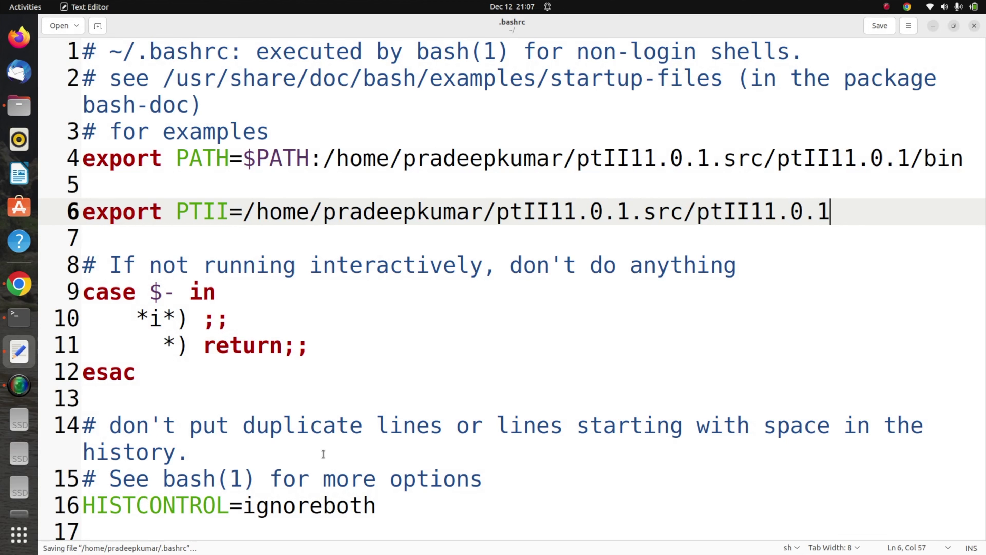
Step: Quit gedit and run source ~/.bashrc in the terminal
key("alt+Tab")
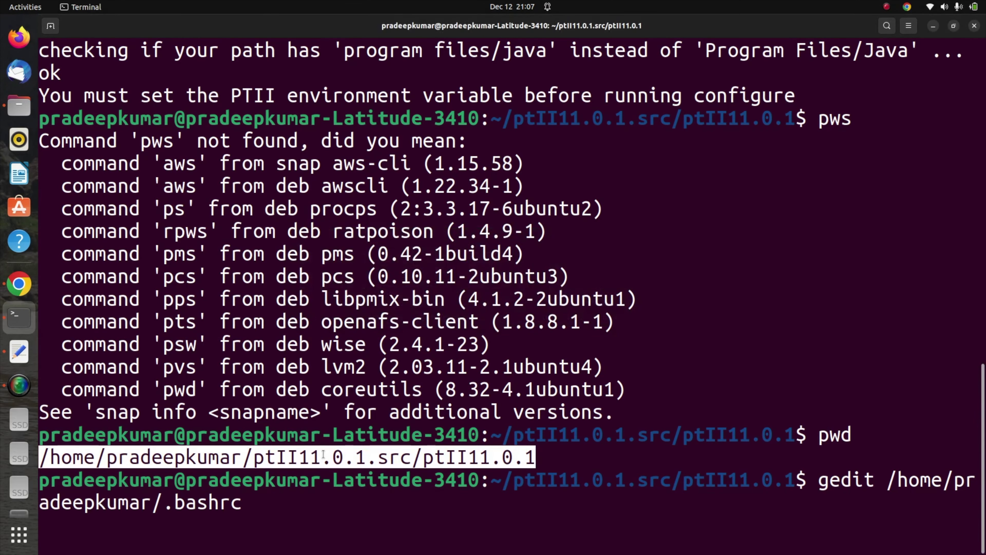
key("ctrl+c")
key("Up")
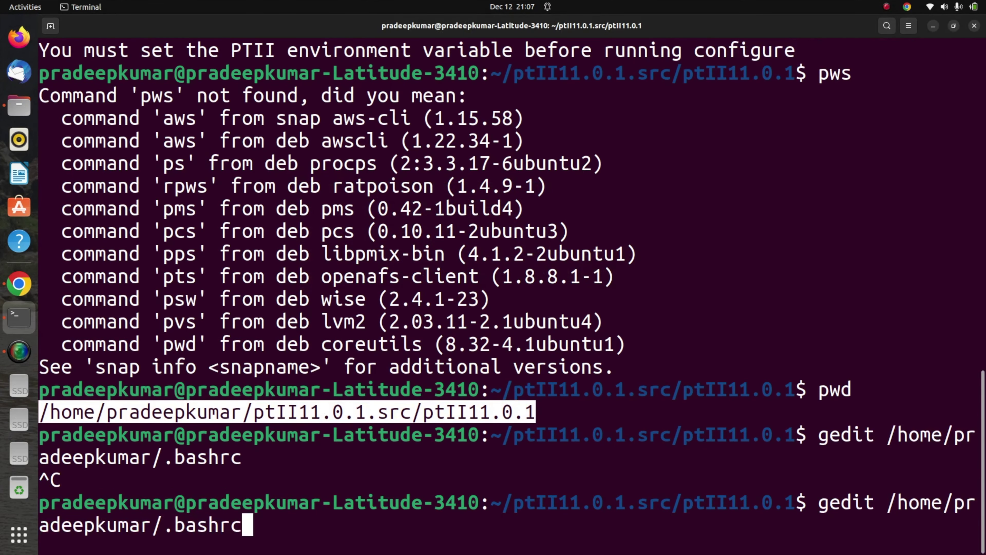
key("ctrl+Left")
key("ctrl+Left")
key("ctrl+Left")
key("ctrl+Left")
key("ctrl+Right")
key("BackSpace")
key("BackSpace")
key("BackSpace")
key("BackSpace")
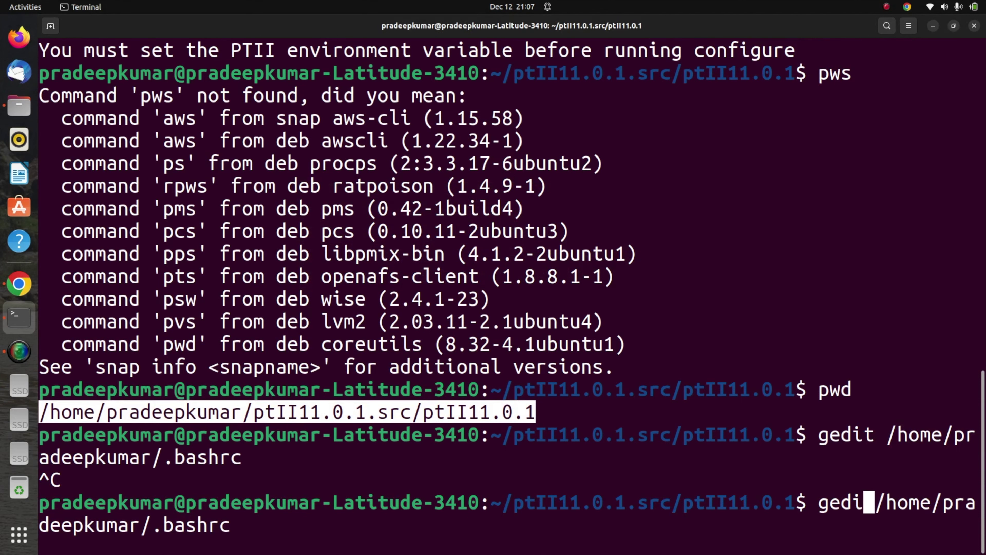
key("BackSpace")
type("source")
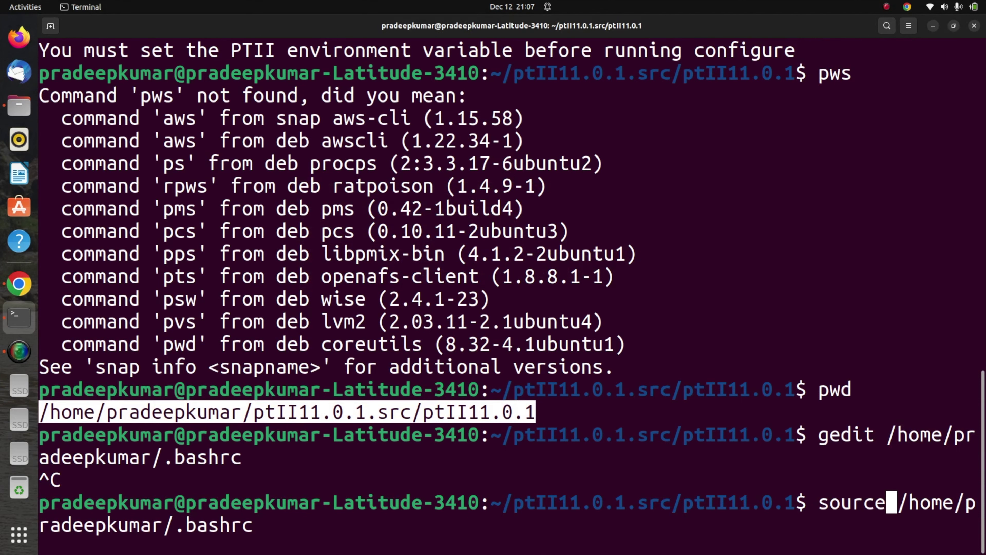
key("Return")
key("Up")
key("Up")
key("Up")
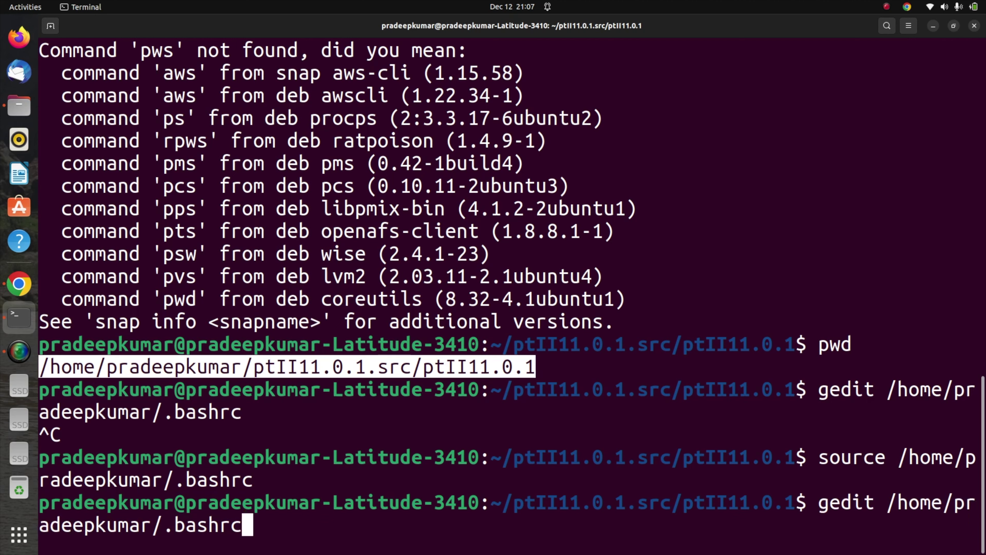
Step: Rerun ./configure --enable-verbose from history and list the generated config files
key("Up")
key("Return")
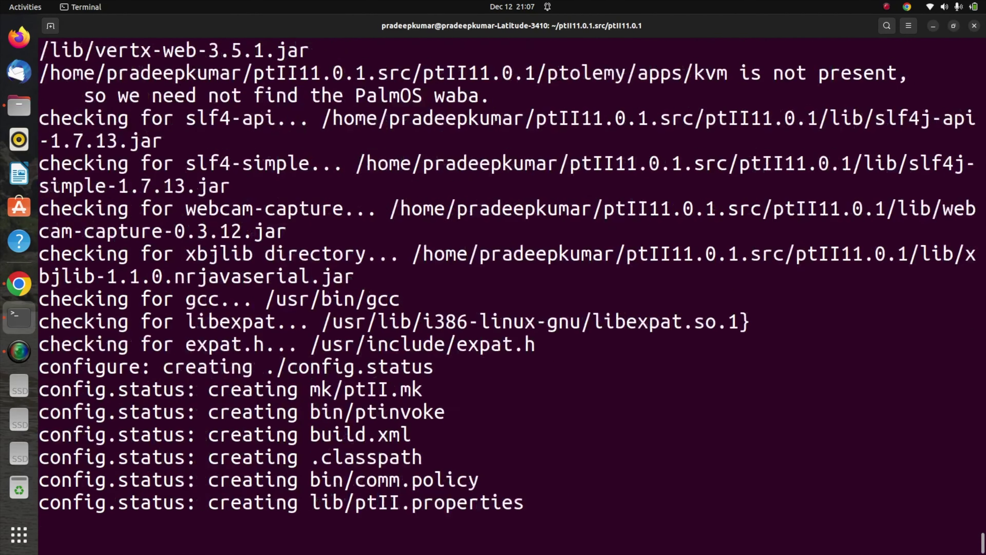
type("ls")
key("Return")
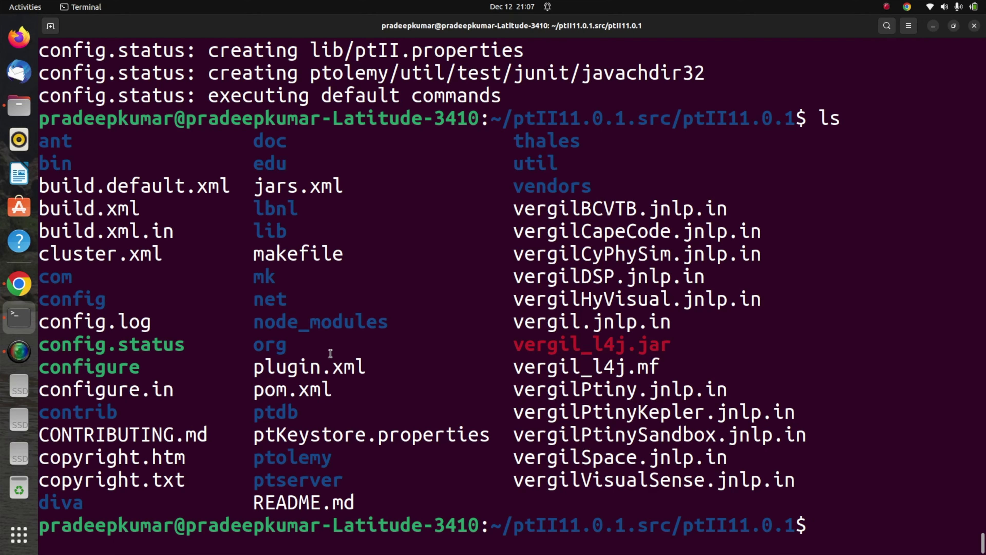
Step: Start a plain make build, note the source-file count, then interrupt it
type("make")
key("Return")
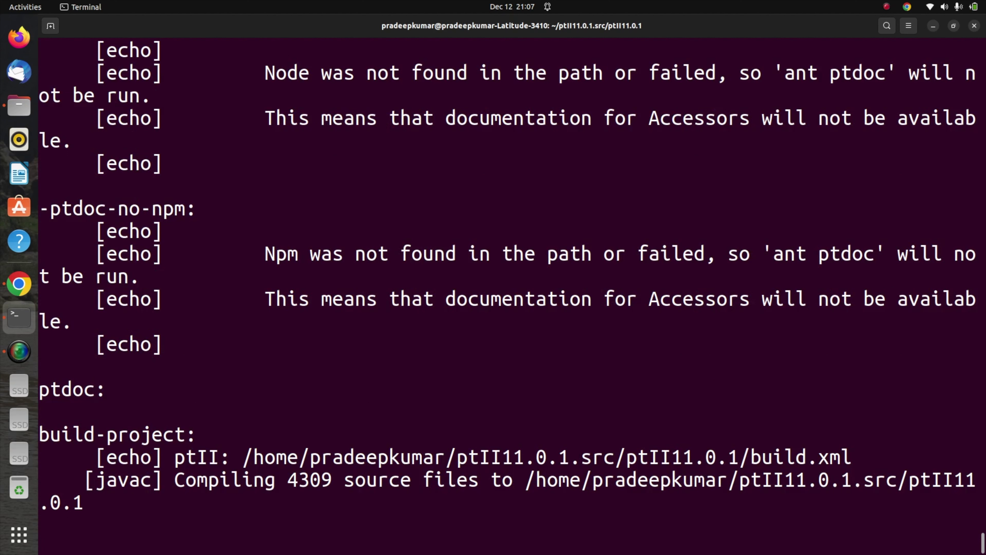
double_click(315, 482)
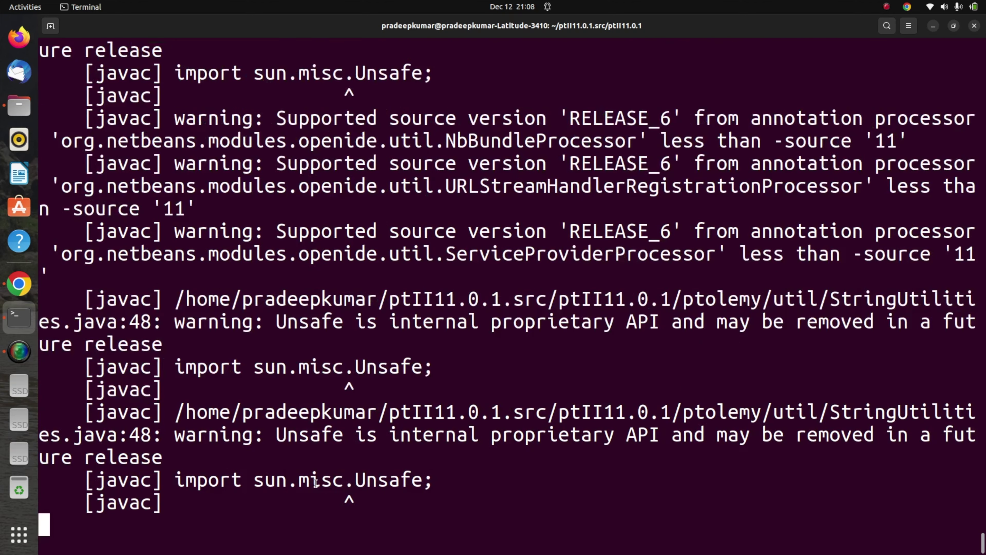
key("ctrl+c")
Step: Build with make -j8 until BUILD SUCCESSFUL, review the errors, and clear the screen
type("mak")
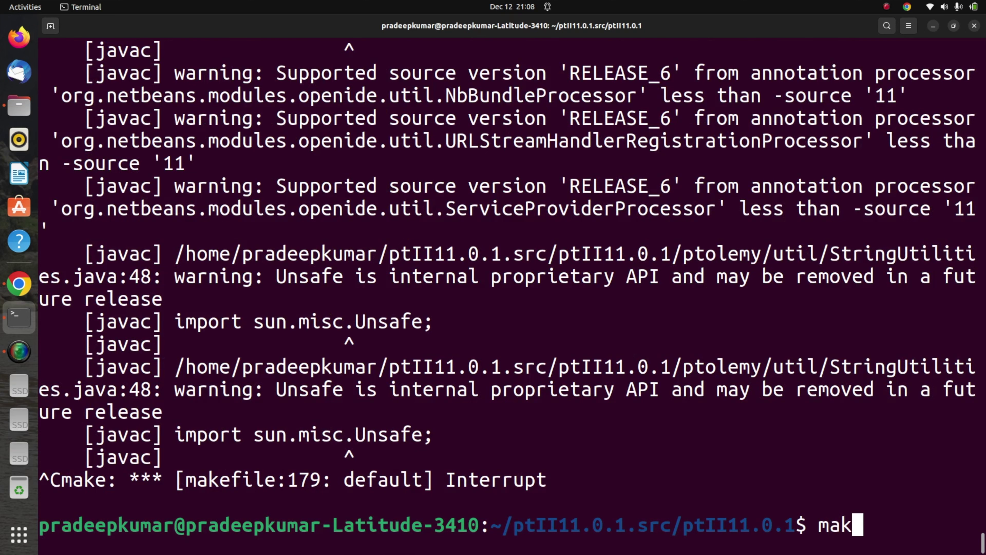
type("e -j8")
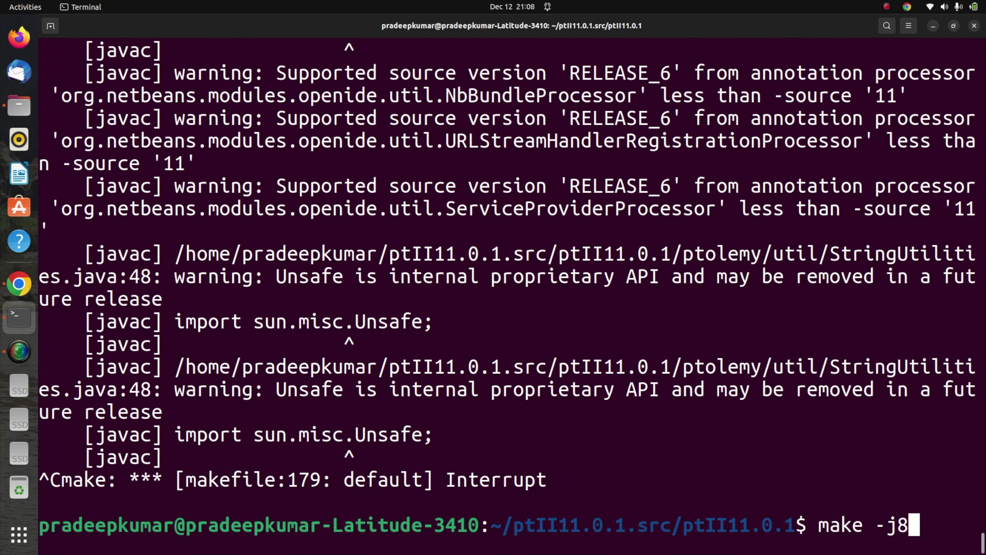
key("Return")
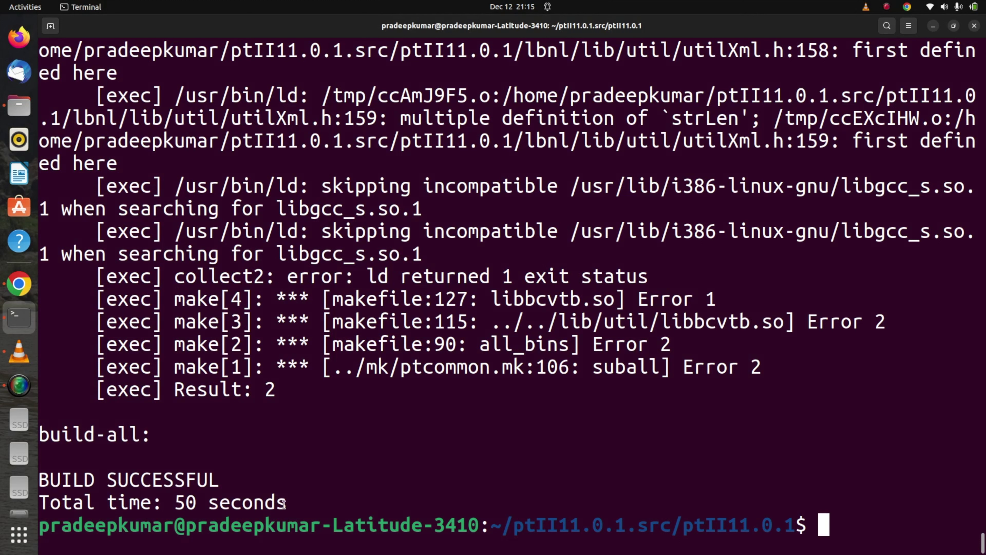
left_click_drag(284, 503, 77, 334)
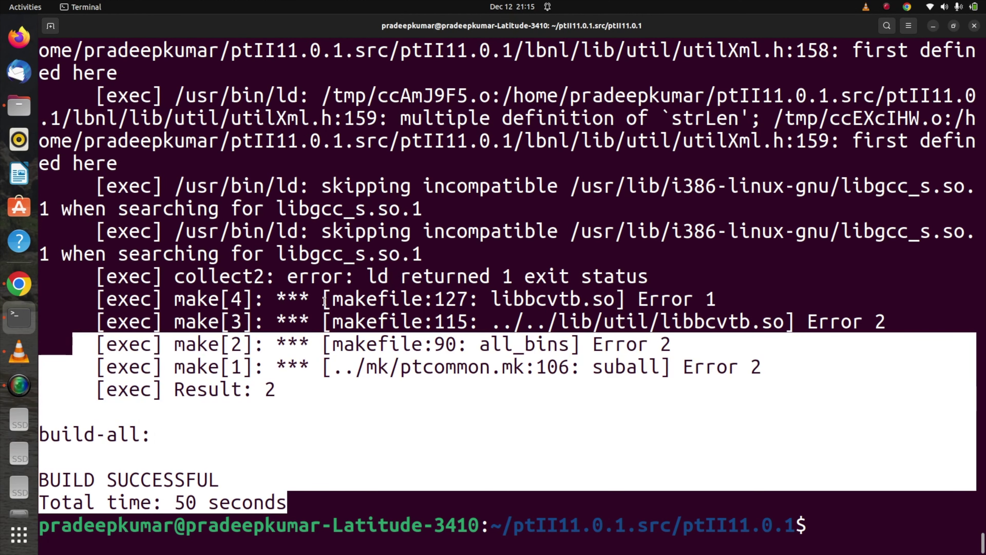
left_click_drag(333, 298, 738, 357)
left_click(739, 356)
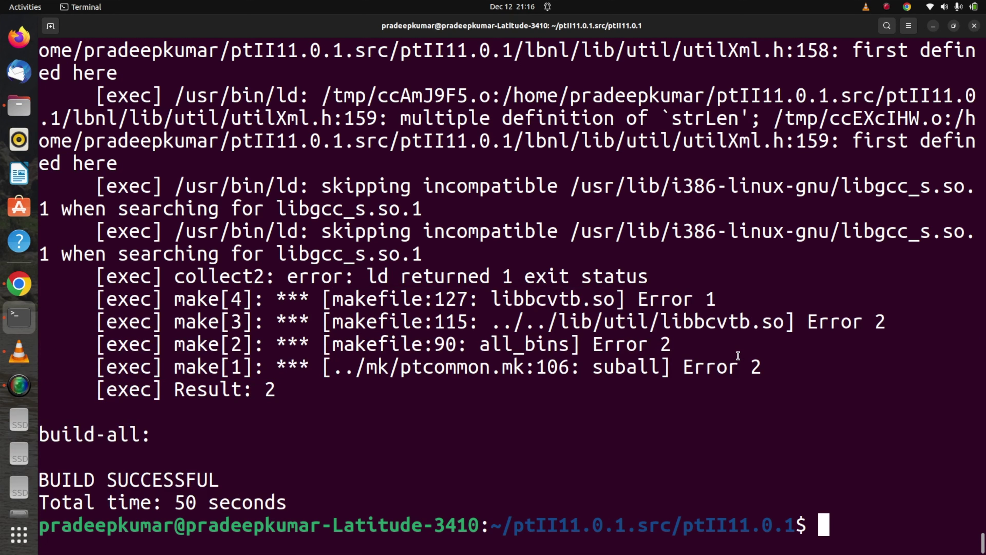
type("clear")
key("Return")
Step: List the source folder, change into bin, and list its contents
type("ls")
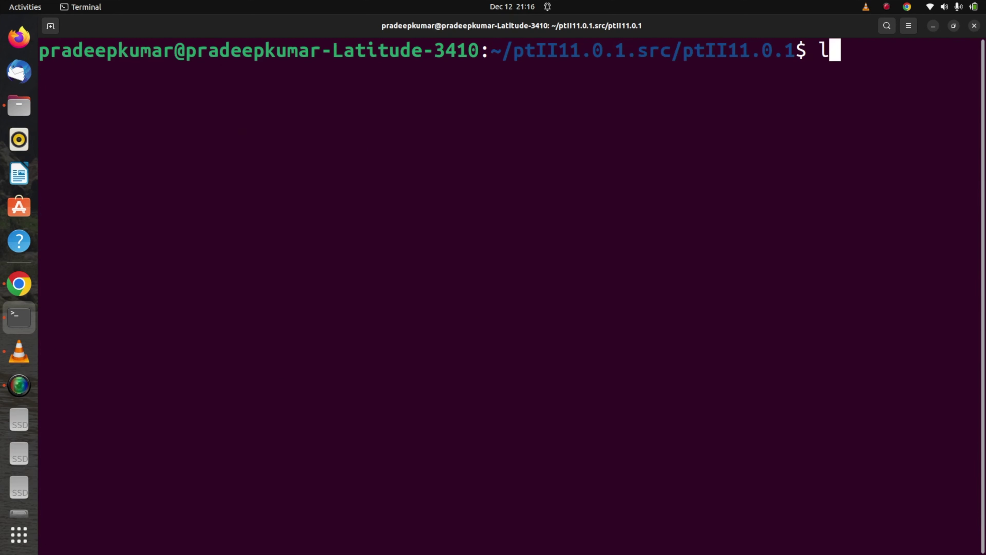
key("Return")
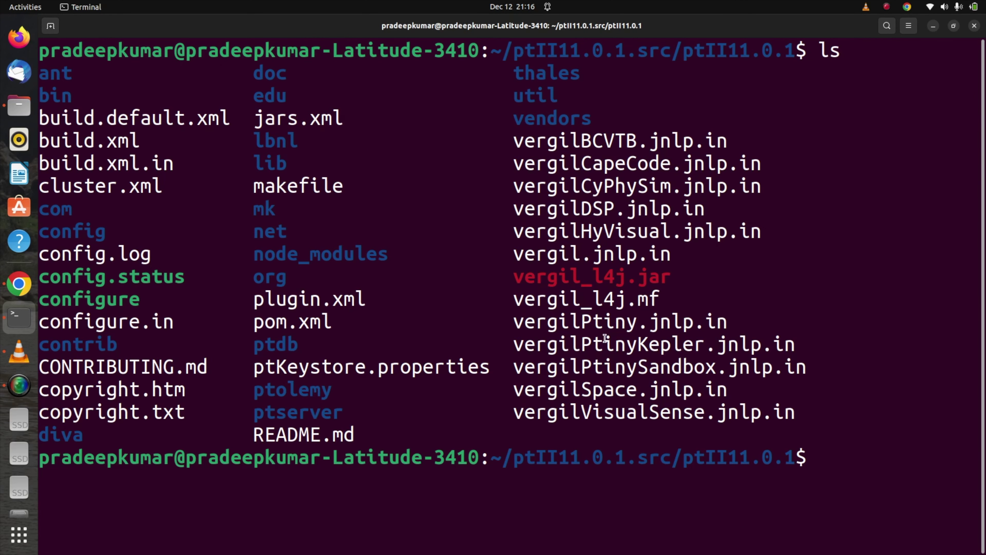
double_click(57, 94)
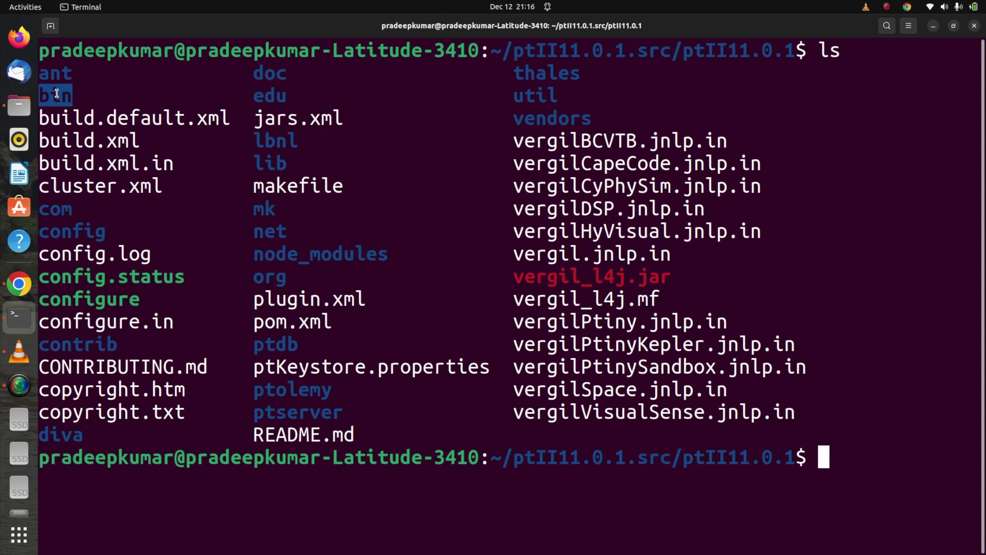
type("cd bin")
key("Return")
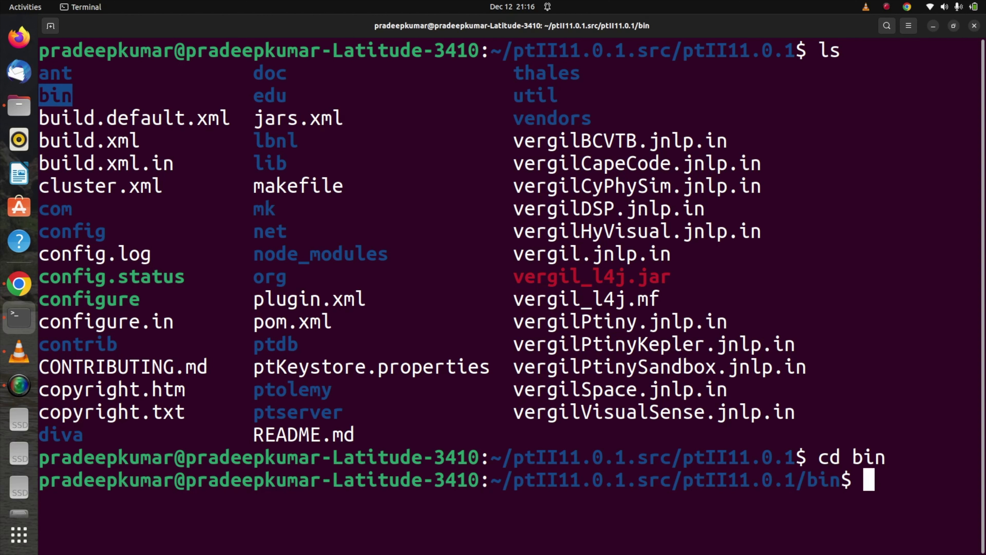
type("ls")
key("Return")
type("clear")
key("Return")
Step: Relist bin in a smaller terminal font and run ./vergil
type("ls")
key("Return")
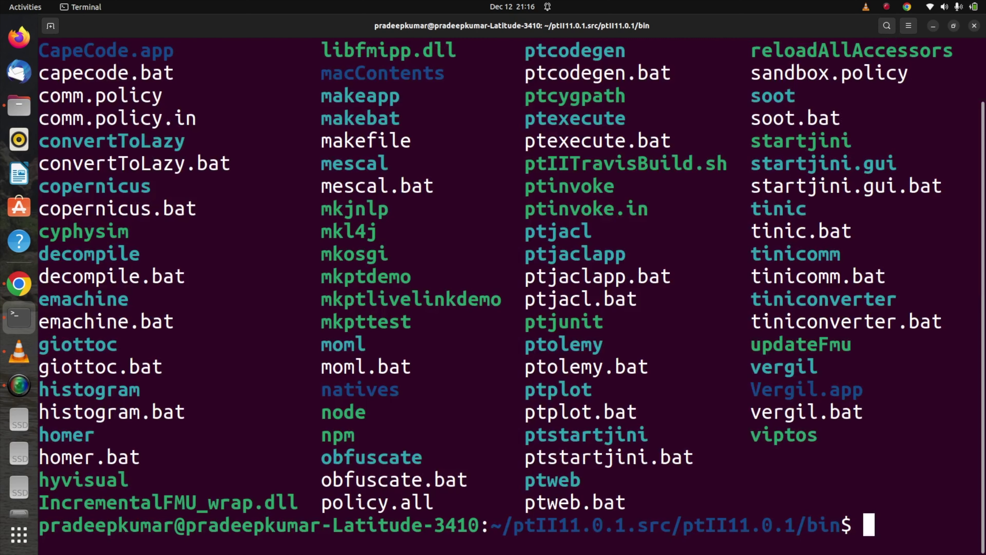
key("ctrl+minus")
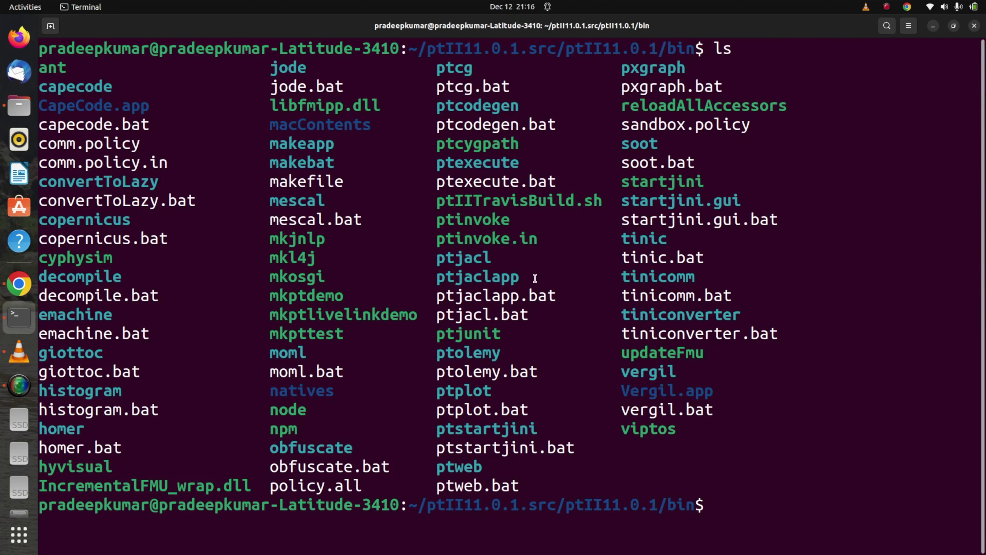
double_click(645, 372)
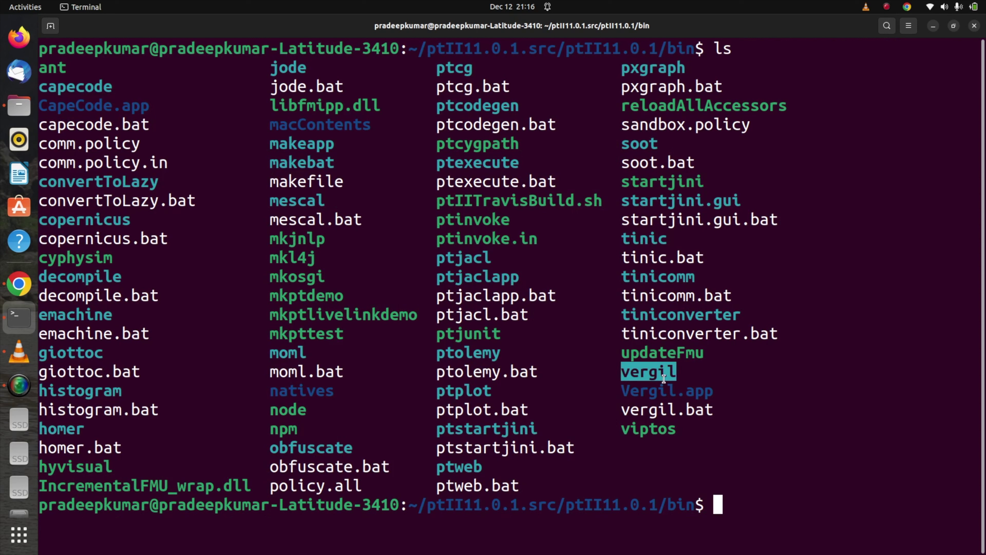
type("./vergil")
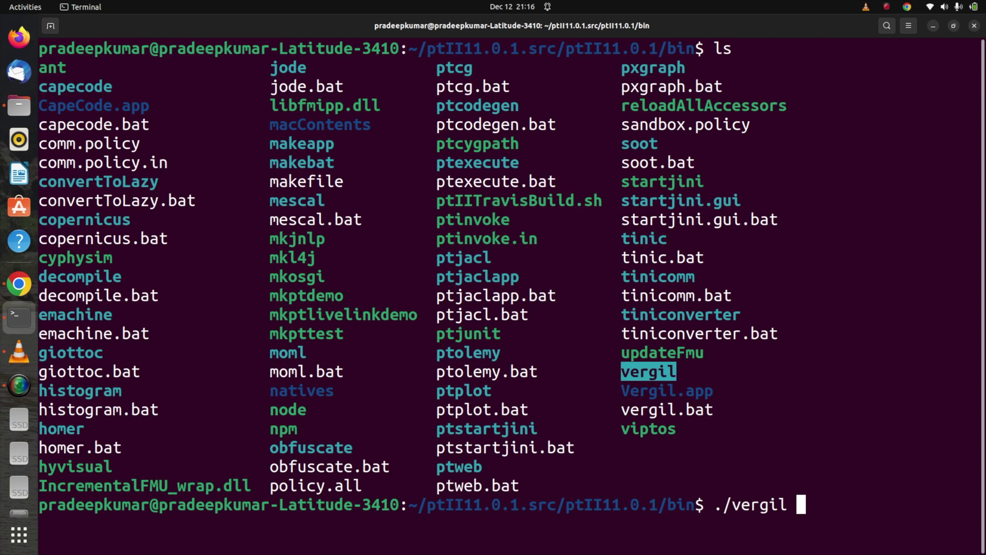
key("Return")
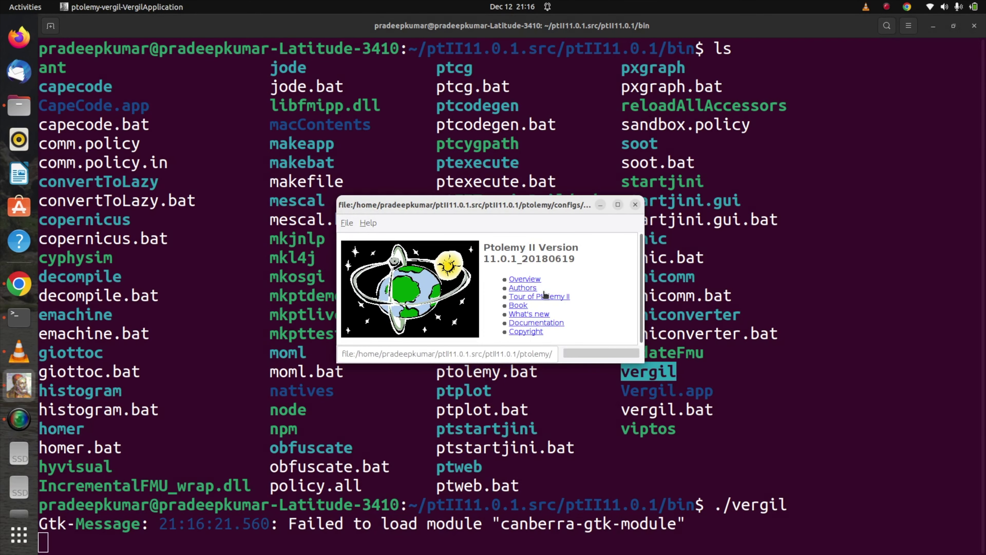
Step: View the Building Graphical Models guide from Documentation, then close the help page
left_click(555, 323)
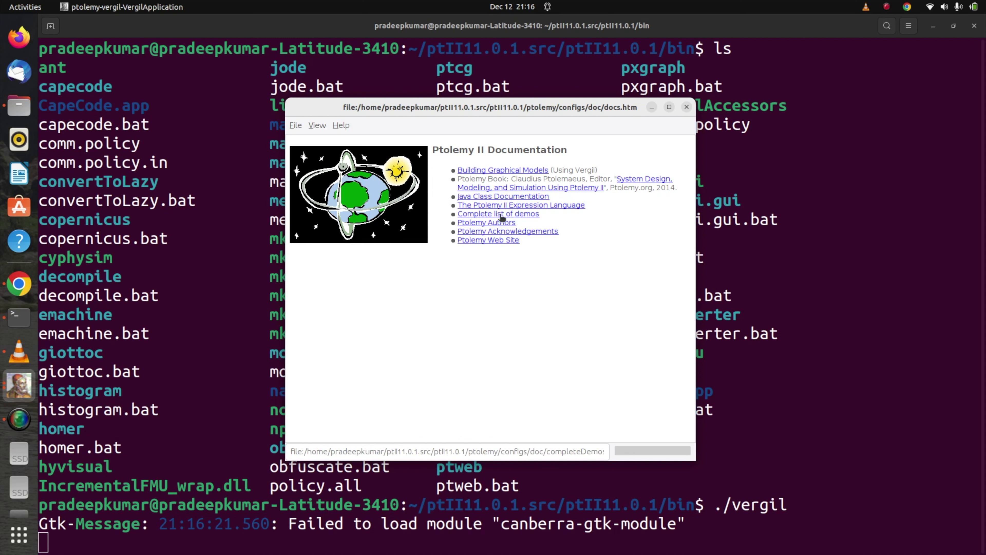
left_click(538, 171)
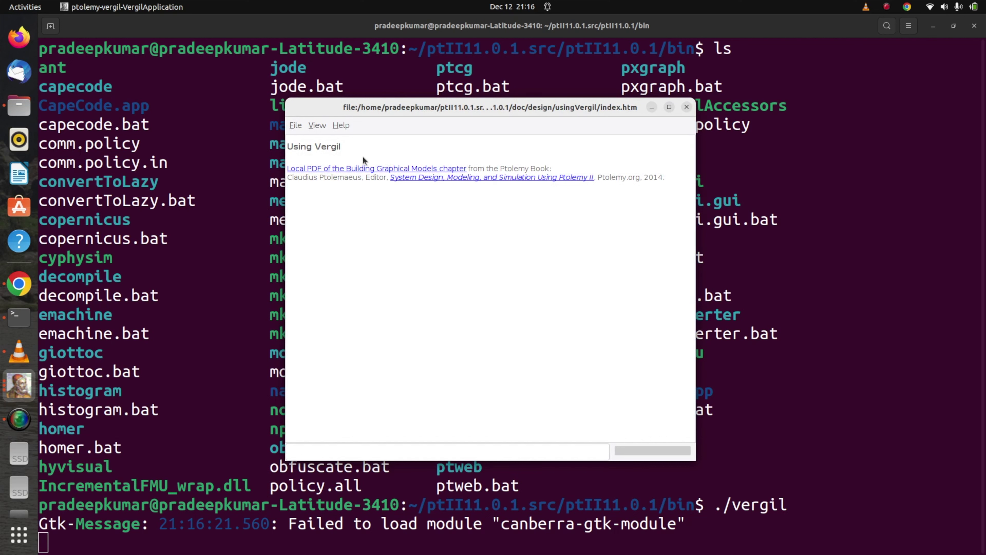
left_click(292, 127)
left_click(685, 107)
left_click(686, 107)
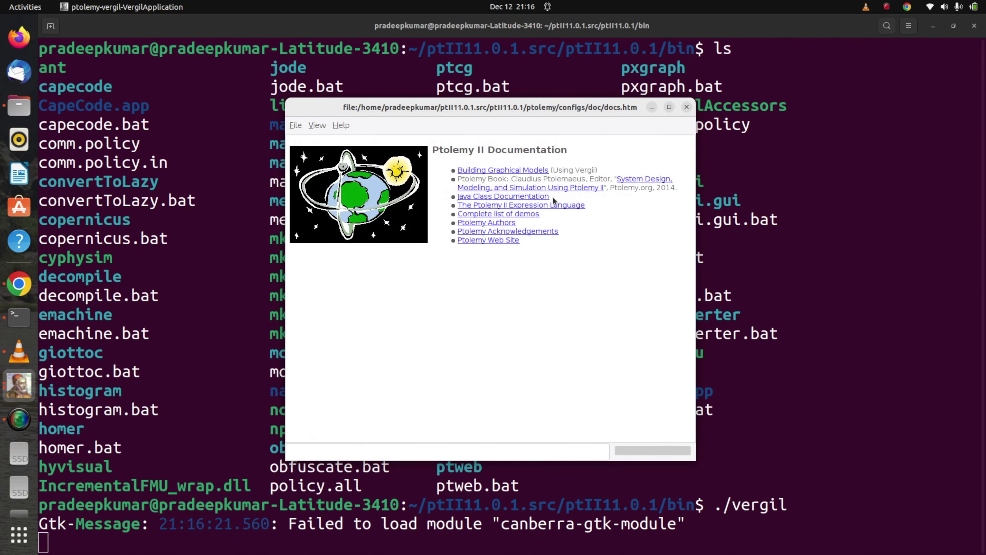
Step: Open the complete demos list, jump to Algebraic Loop, and open HeaterOpenTank
left_click(524, 214)
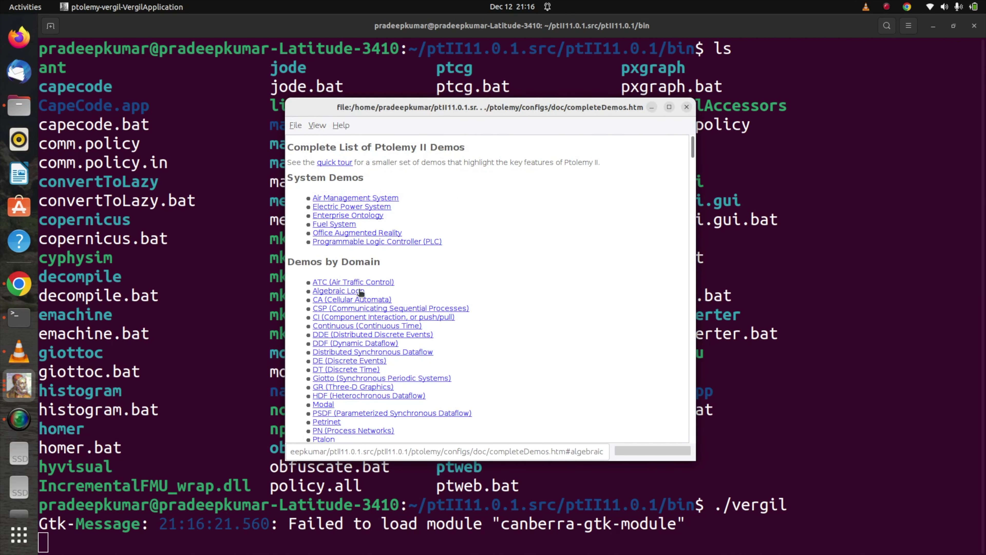
left_click(351, 291)
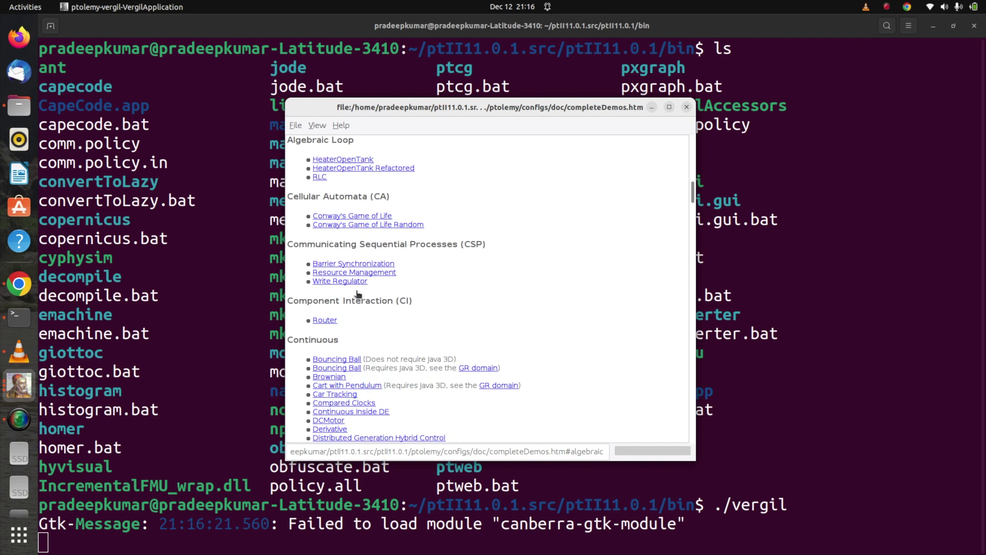
left_click(342, 159)
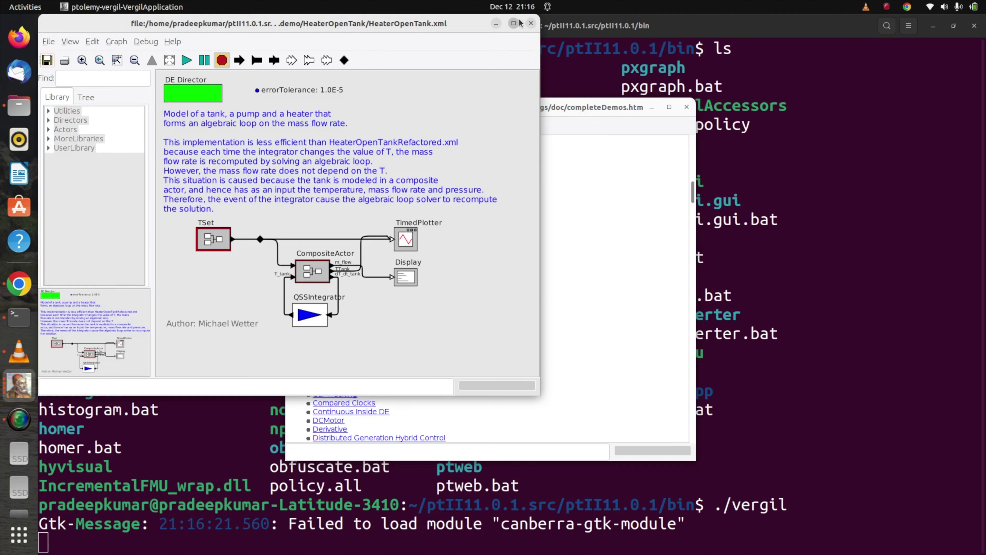
Step: Maximize the HeaterOpenTank.xml model window to fill the screen
left_click(513, 23)
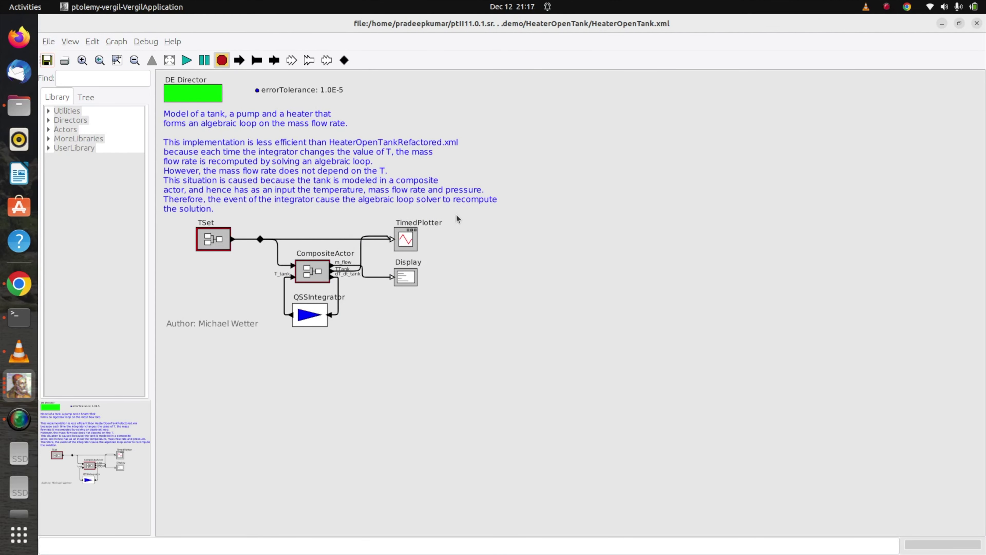